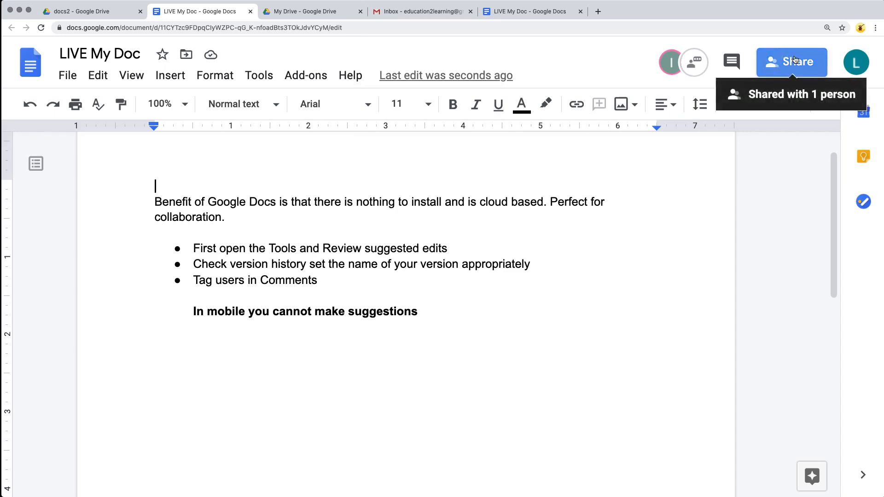
Step: Review the access roles available to the second account in the document's sharing settings, then close the settings
{"action": "left_click", "coordinate": [791, 72]}
{"action": "left_click", "coordinate": [657, 264]}
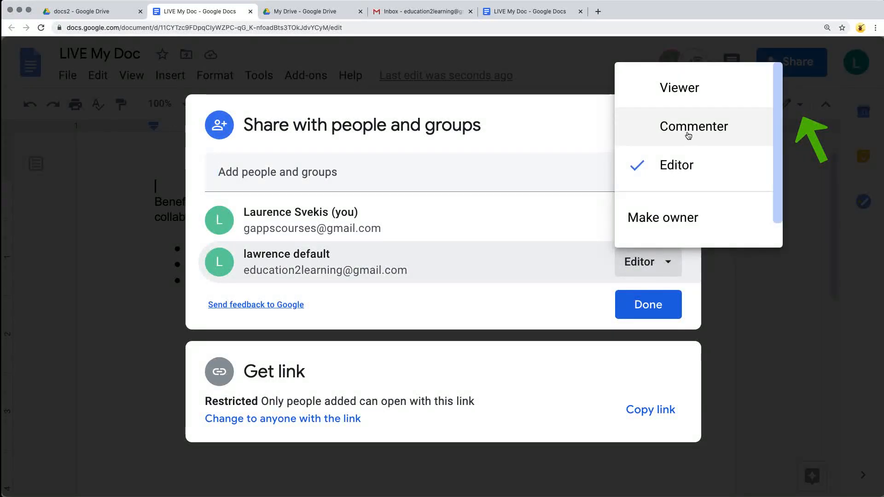
{"action": "left_click", "coordinate": [645, 311]}
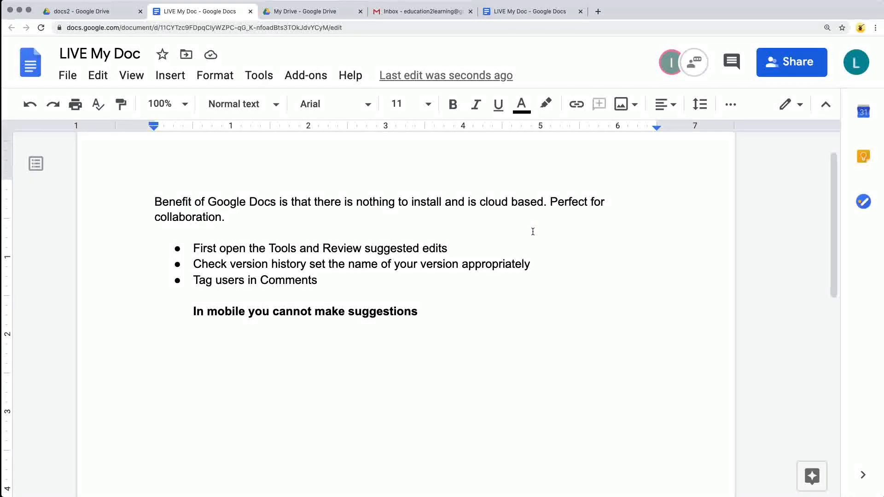
Step: Change the second account's sharing role to Viewer, save it, and check the document in the collaborator's tab
{"action": "left_click", "coordinate": [791, 62]}
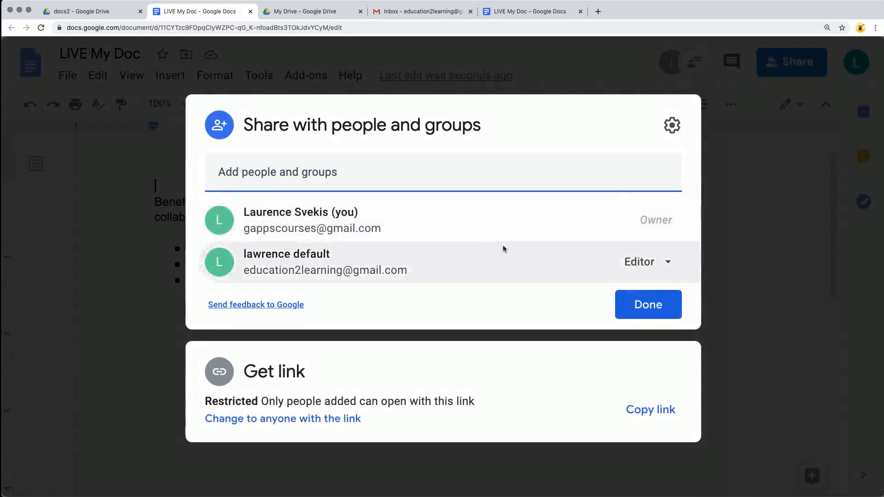
{"action": "left_click", "coordinate": [662, 266]}
{"action": "left_click", "coordinate": [686, 88]}
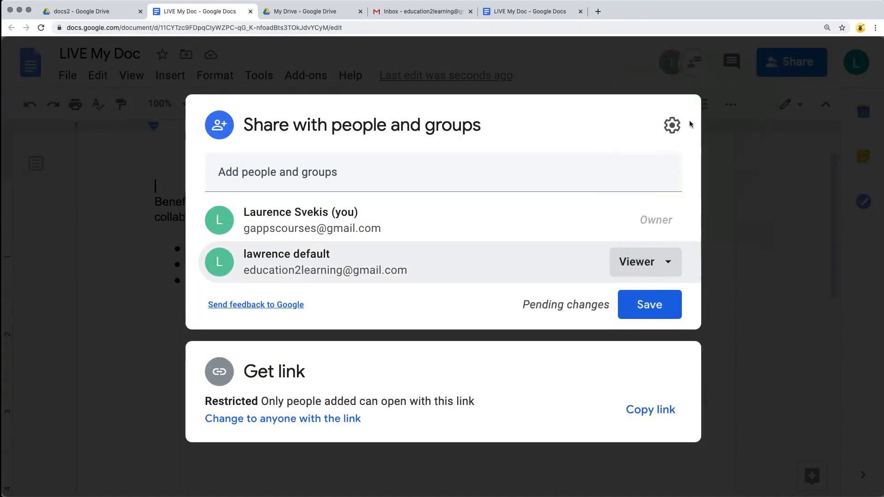
{"action": "left_click", "coordinate": [647, 303]}
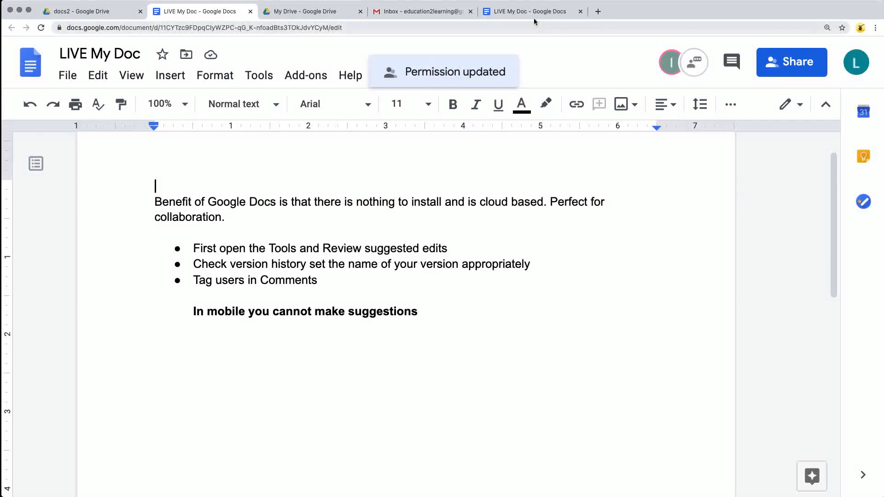
{"action": "left_click", "coordinate": [525, 13]}
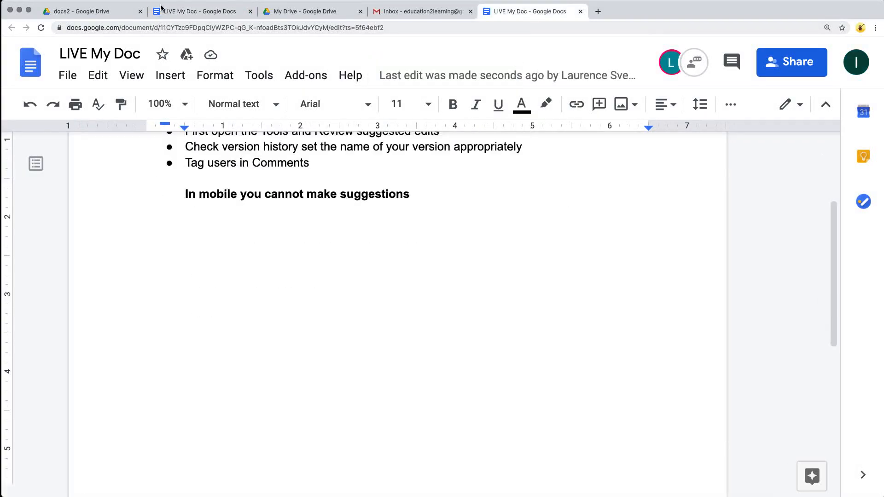
{"action": "left_click", "coordinate": [186, 13]}
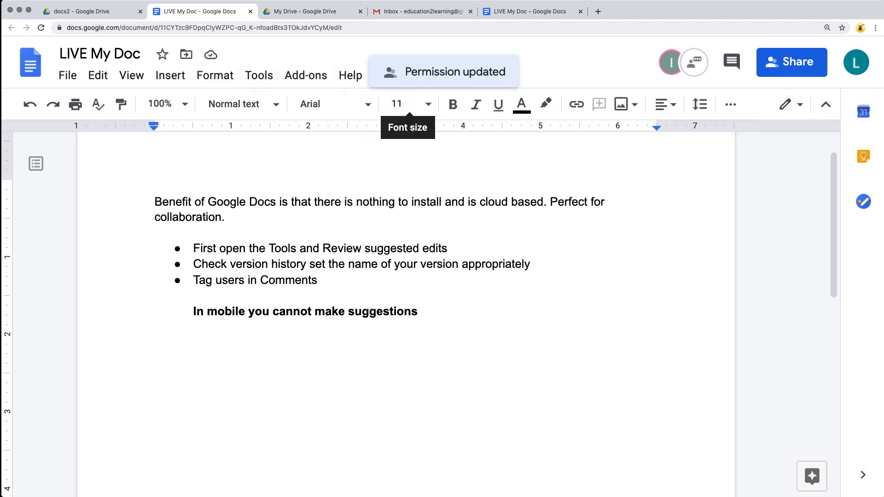
Step: Switch the owner's copy of the document to Viewing mode
{"action": "left_click", "coordinate": [129, 74]}
{"action": "mouse_move", "coordinate": [153, 133]}
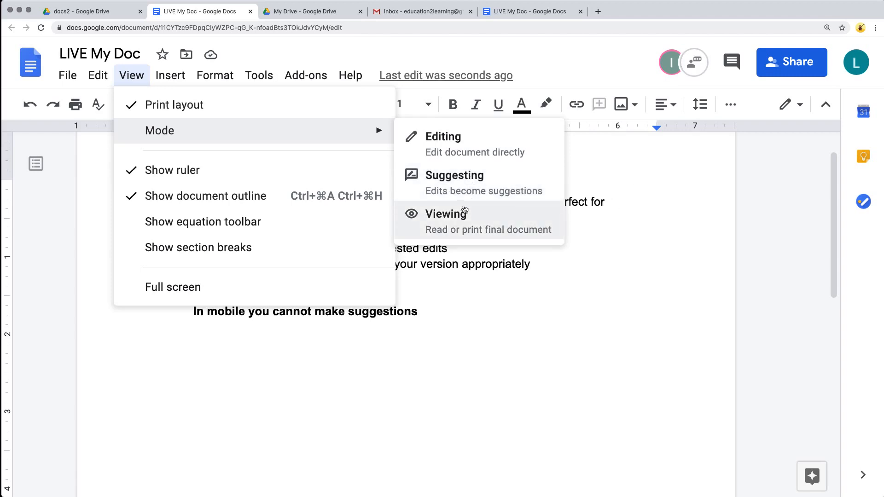
{"action": "left_click", "coordinate": [454, 227]}
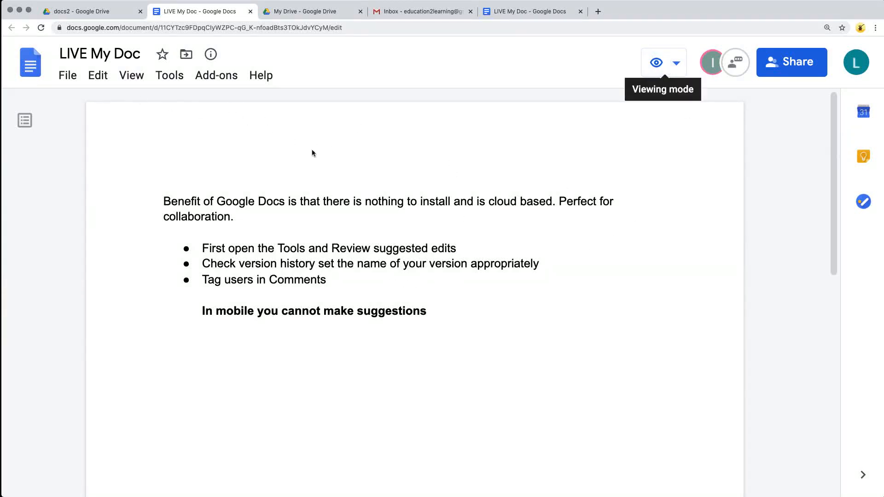
Step: Switch the owner's copy of the document from viewing to Suggesting mode
{"action": "left_click", "coordinate": [136, 77]}
{"action": "mouse_move", "coordinate": [233, 137]}
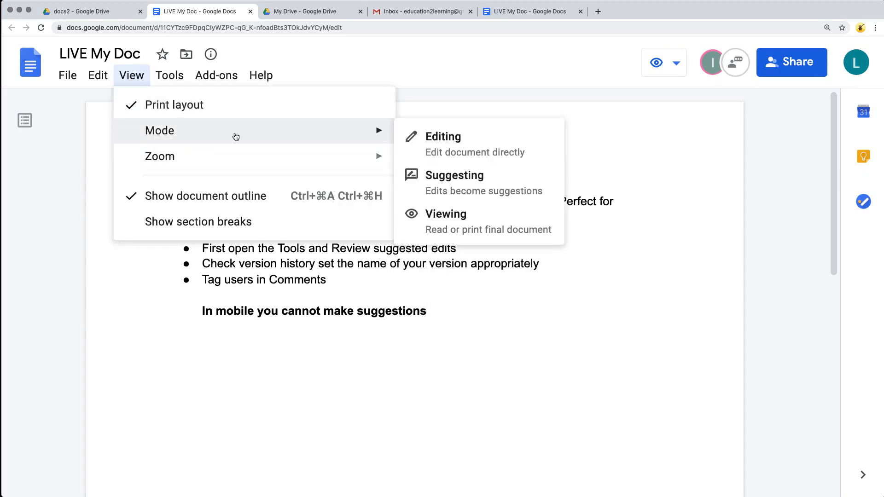
{"action": "left_click", "coordinate": [445, 178]}
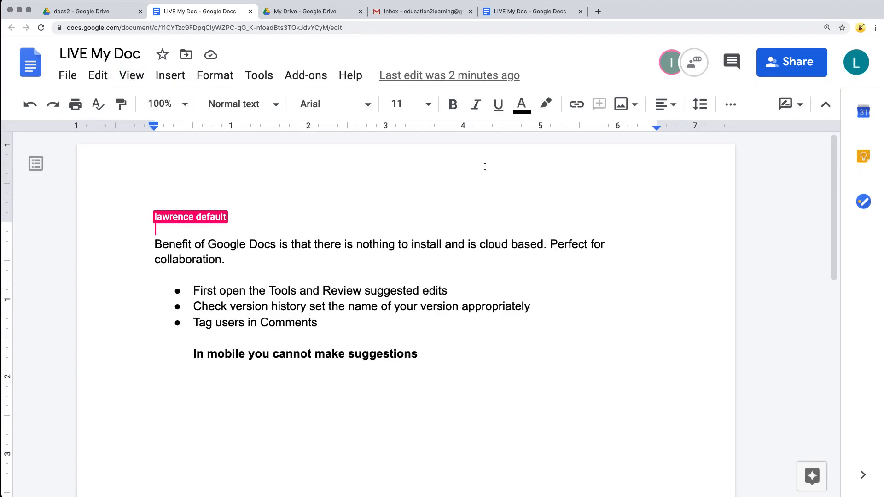
Step: In the other LIVE My Doc tab, reopen the document under the collaborator's account and close the old tab
{"action": "left_click", "coordinate": [857, 62]}
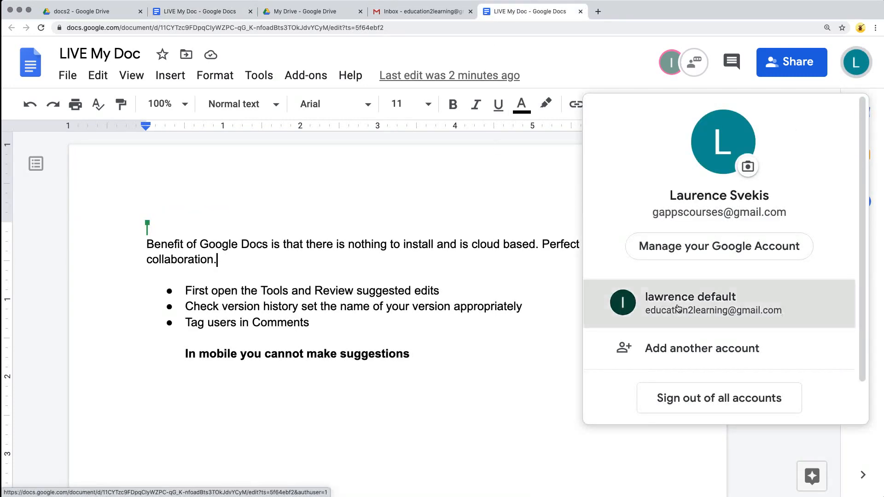
{"action": "left_click", "coordinate": [673, 304]}
{"action": "left_click", "coordinate": [580, 11]}
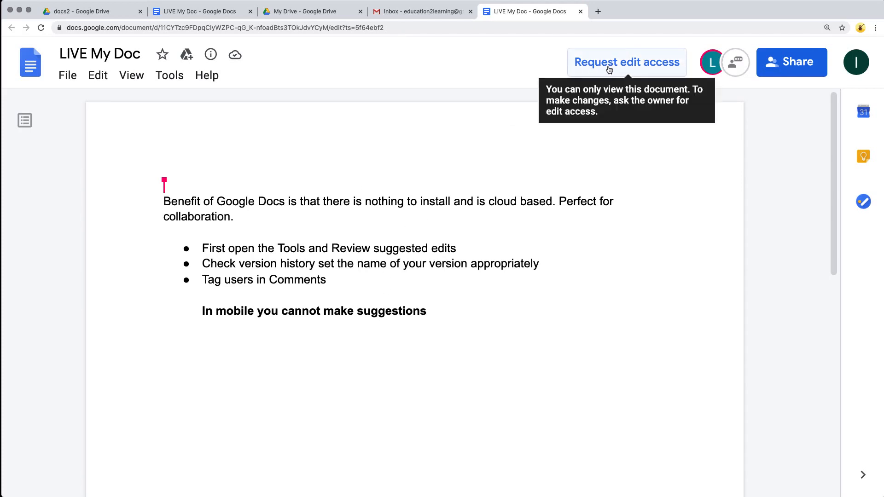
Step: In the owner's tab, set the collaborator's sharing role to Editor and save the change
{"action": "left_click", "coordinate": [176, 20]}
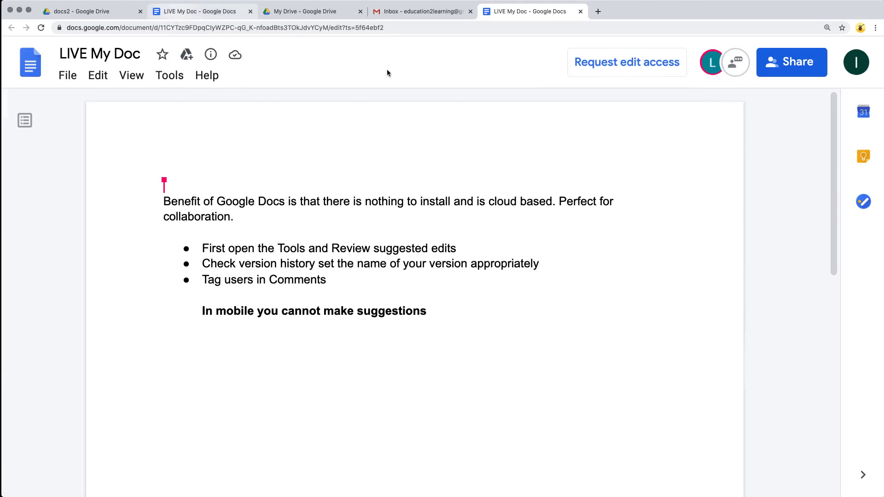
{"action": "left_click", "coordinate": [778, 65]}
{"action": "left_click", "coordinate": [637, 274]}
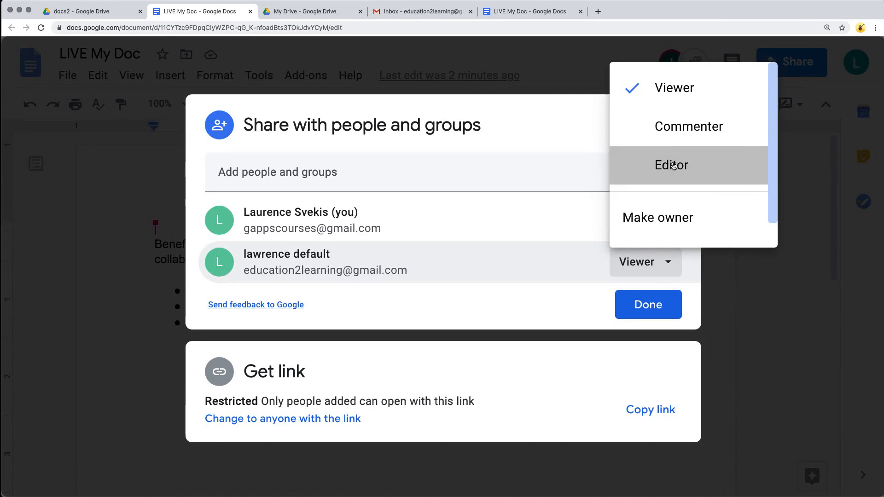
{"action": "left_click", "coordinate": [672, 165]}
{"action": "left_click", "coordinate": [653, 303]}
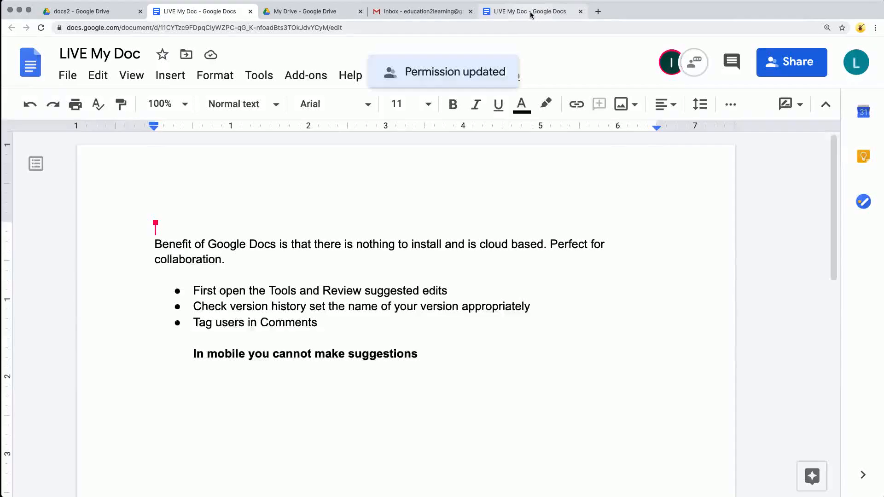
Step: Reload the collaborator's document tab, switch it to the collaborator's account, close the duplicate tab and dismiss the sign-in notice
{"action": "left_click", "coordinate": [530, 12]}
{"action": "left_click", "coordinate": [40, 27]}
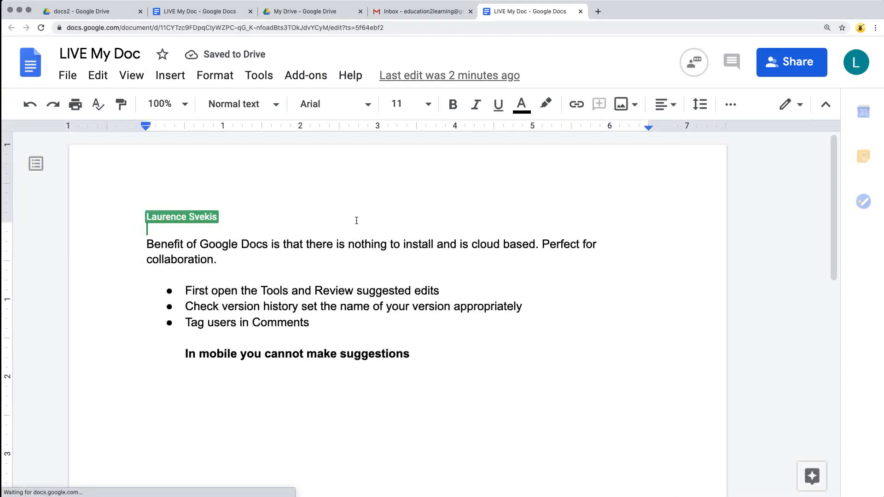
{"action": "left_click", "coordinate": [855, 70]}
{"action": "left_click", "coordinate": [644, 301]}
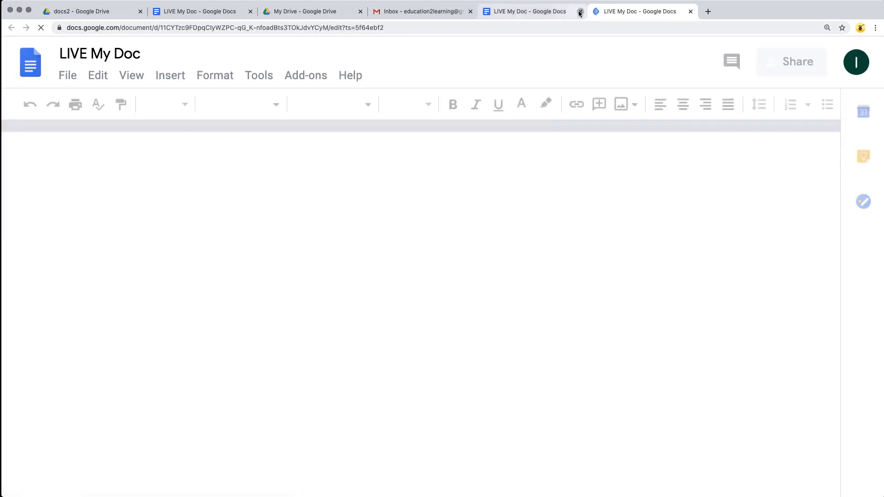
{"action": "left_click", "coordinate": [579, 12]}
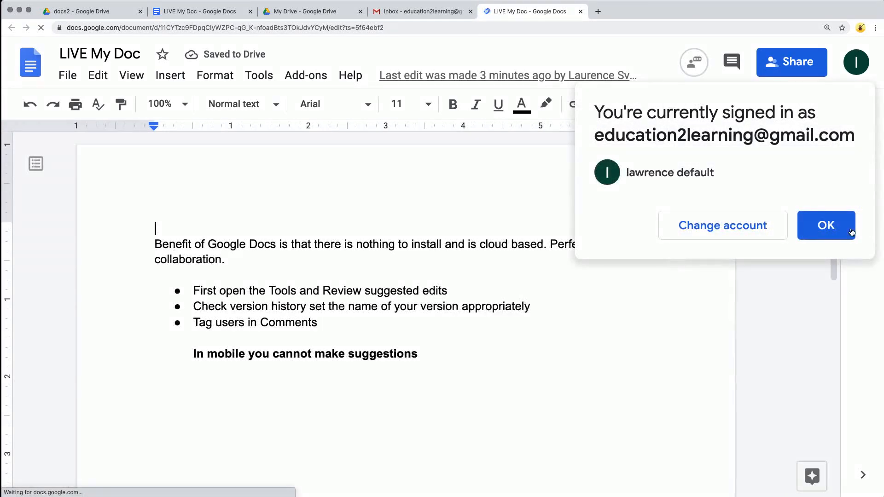
{"action": "left_click", "coordinate": [852, 233]}
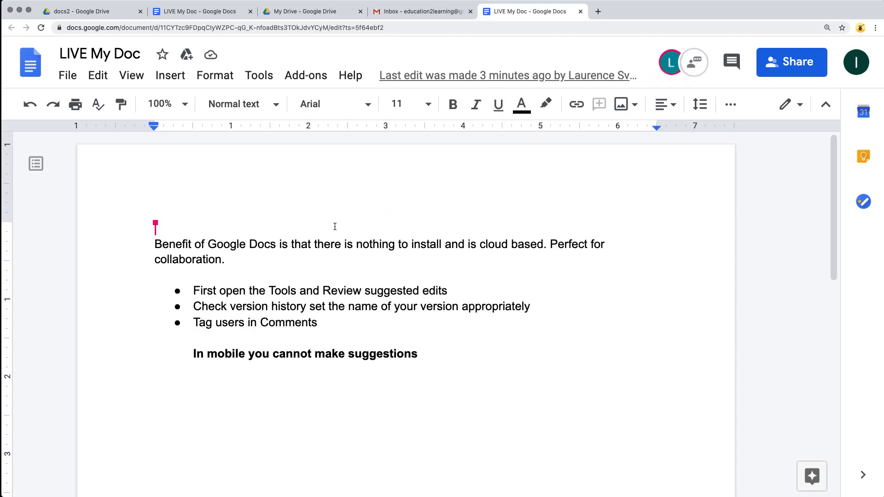
Step: Return to the owner's document tab, select Suggesting mode and look over the available editing modes
{"action": "left_click", "coordinate": [194, 12]}
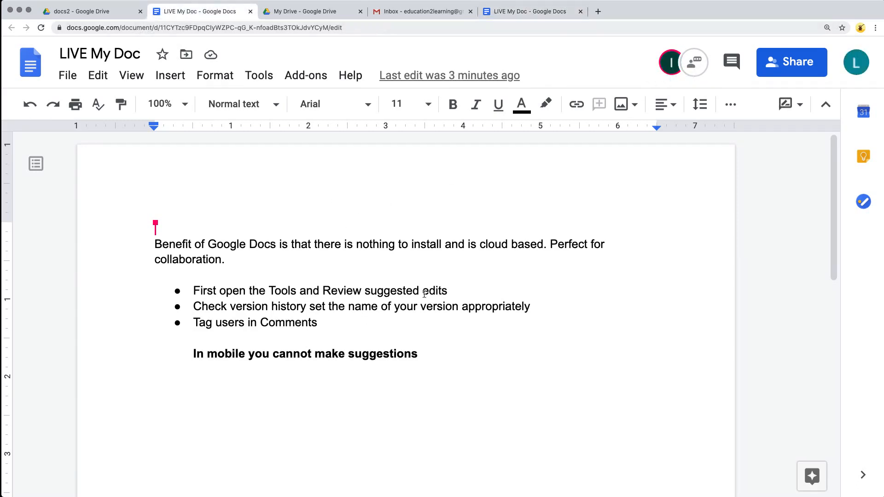
{"action": "left_click", "coordinate": [123, 82]}
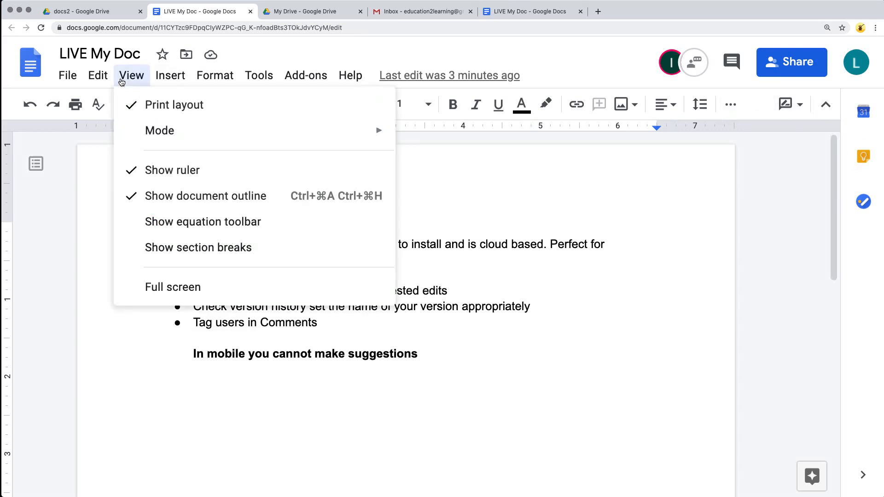
{"action": "mouse_move", "coordinate": [128, 134]}
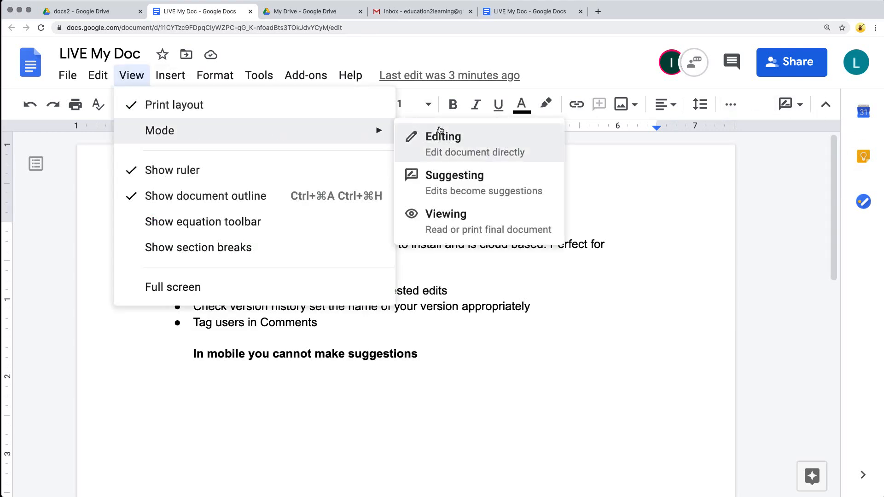
{"action": "left_click", "coordinate": [449, 190]}
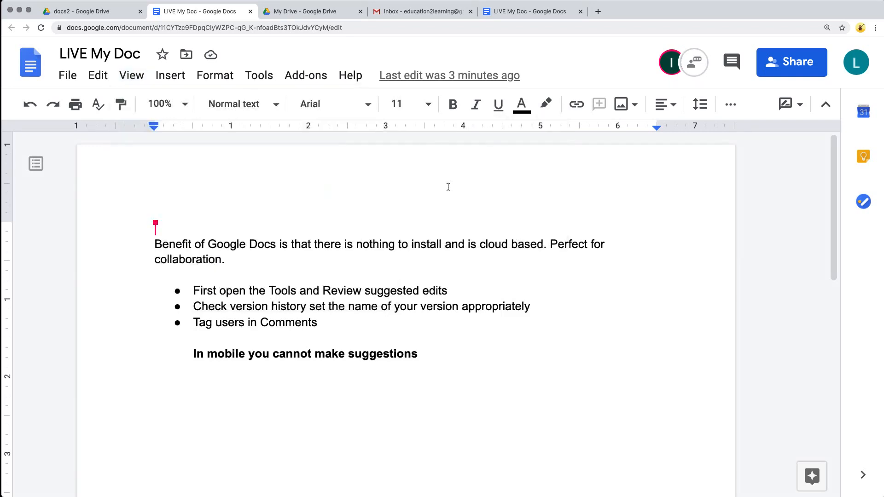
{"action": "left_click", "coordinate": [802, 106]}
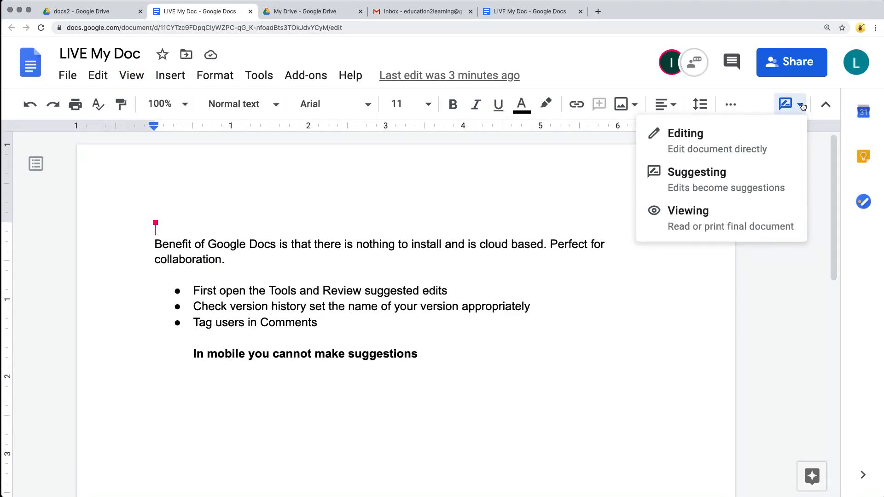
{"action": "left_click", "coordinate": [249, 242]}
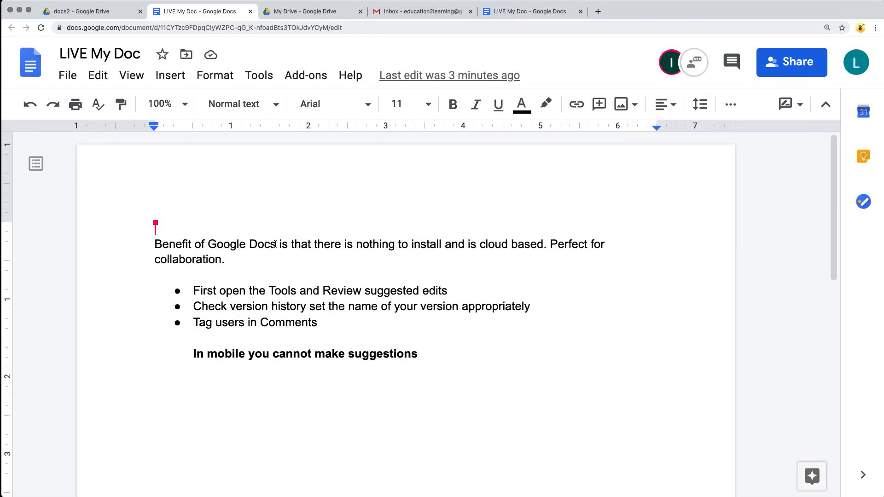
Step: Suggest deleting "Benefit of" at the start of the opening paragraph and view its suggestion card
{"action": "left_click_drag", "start_coordinate": [208, 245], "coordinate": [149, 246]}
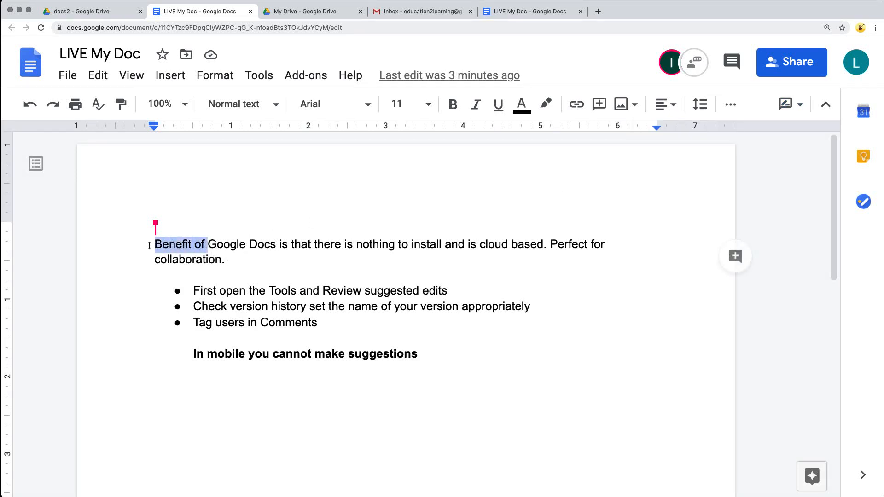
{"action": "key", "text": "BackSpace"}
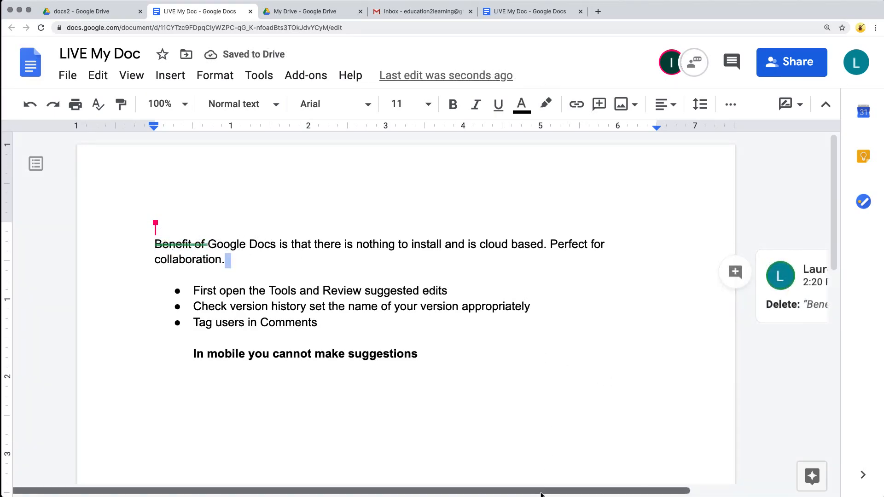
{"action": "left_click_drag", "start_coordinate": [542, 492], "coordinate": [669, 492]}
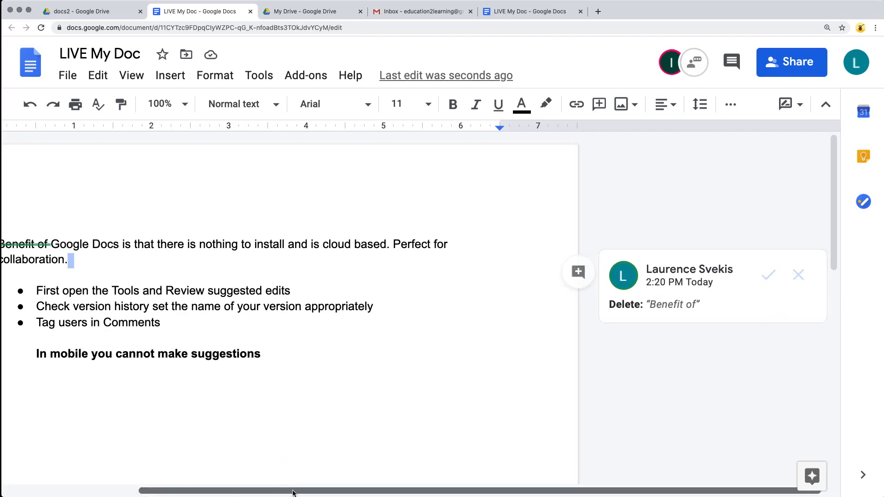
{"action": "left_click_drag", "start_coordinate": [294, 491], "coordinate": [112, 491]}
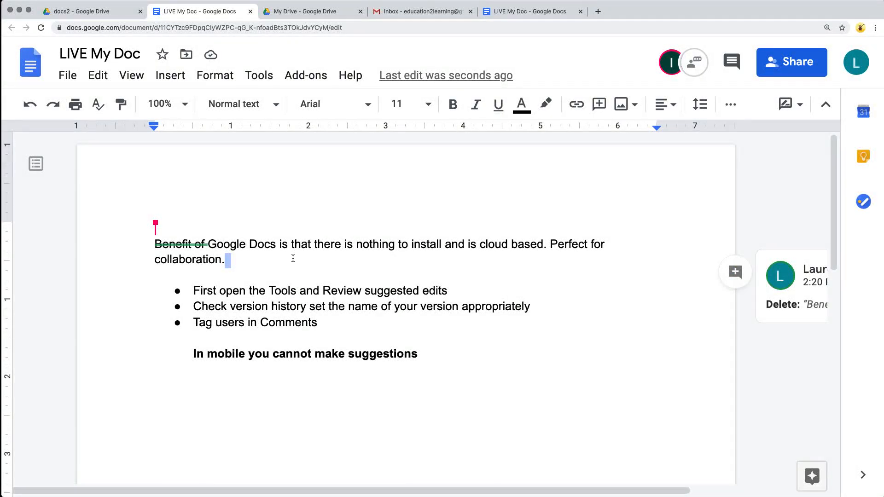
Step: Suggest adding "New Content" at the beginning of the first bullet point
{"action": "left_click", "coordinate": [194, 290]}
{"action": "type", "text": "New Content"}
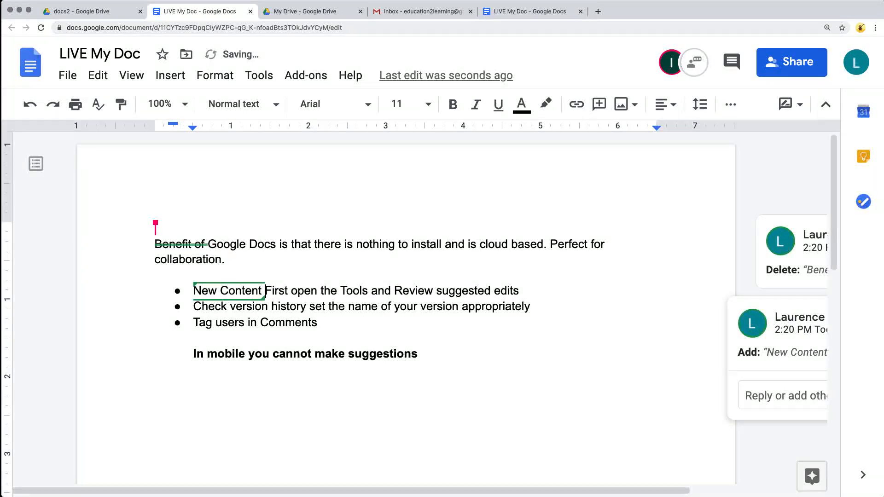
{"action": "left_click", "coordinate": [227, 306]}
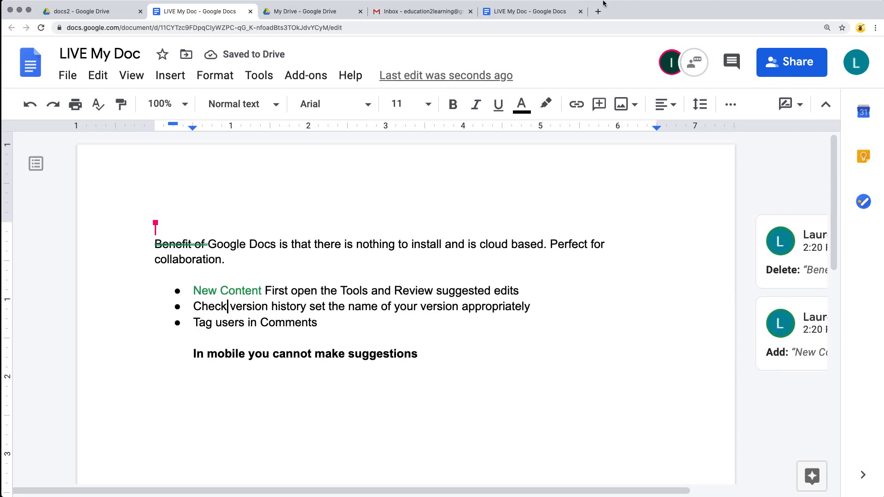
Step: Examine the suggestion cards and their accept and reject options in the collaborator's document tab
{"action": "left_click", "coordinate": [538, 12]}
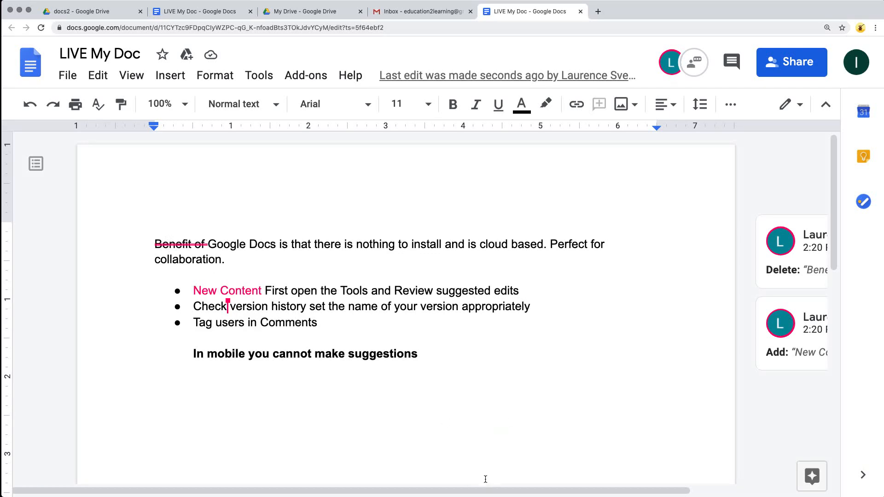
{"action": "left_click_drag", "start_coordinate": [473, 491], "coordinate": [599, 491]}
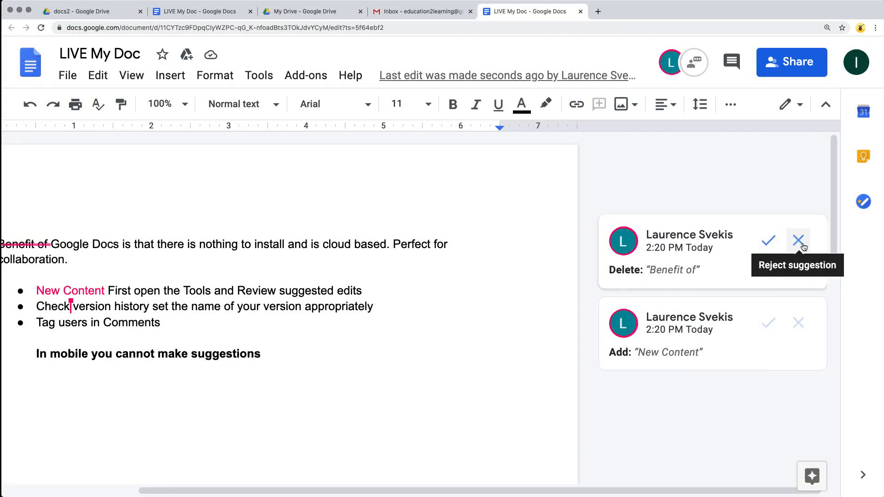
{"action": "left_click_drag", "start_coordinate": [622, 492], "coordinate": [485, 479]}
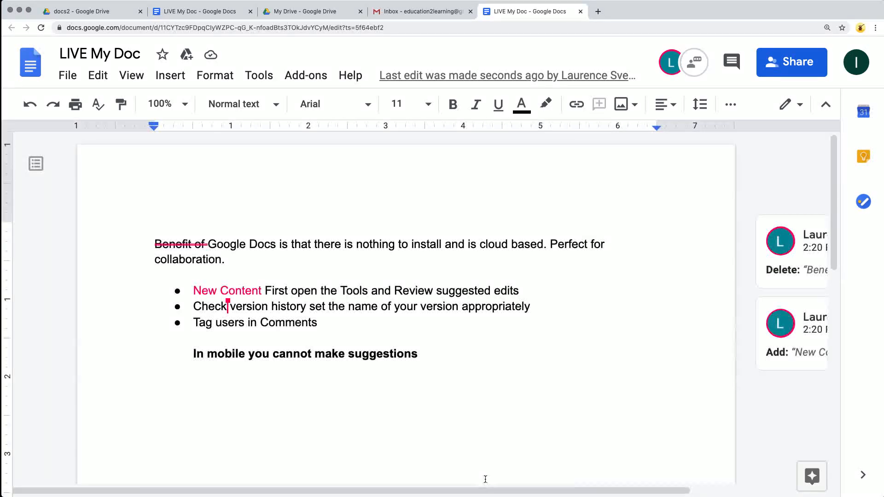
Step: Accept the suggested deletion of "Benefit of" and check the change in the owner's document tab
{"action": "left_click_drag", "start_coordinate": [643, 493], "coordinate": [779, 492]}
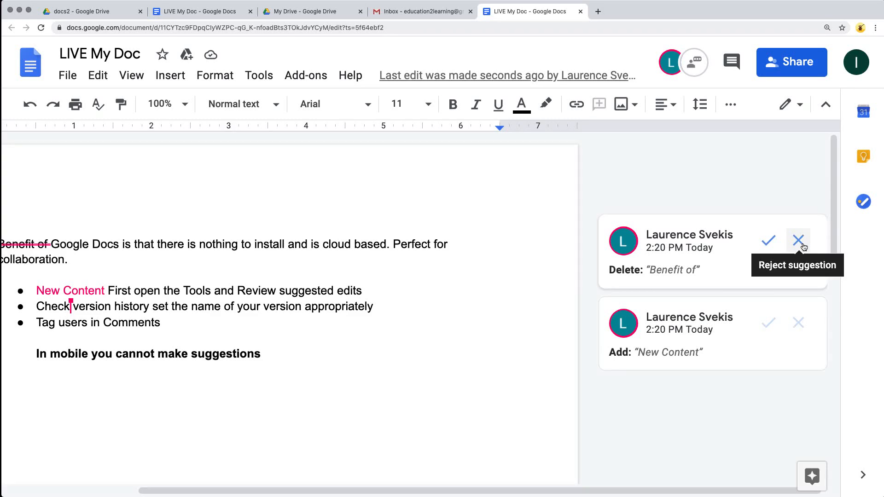
{"action": "left_click", "coordinate": [768, 245]}
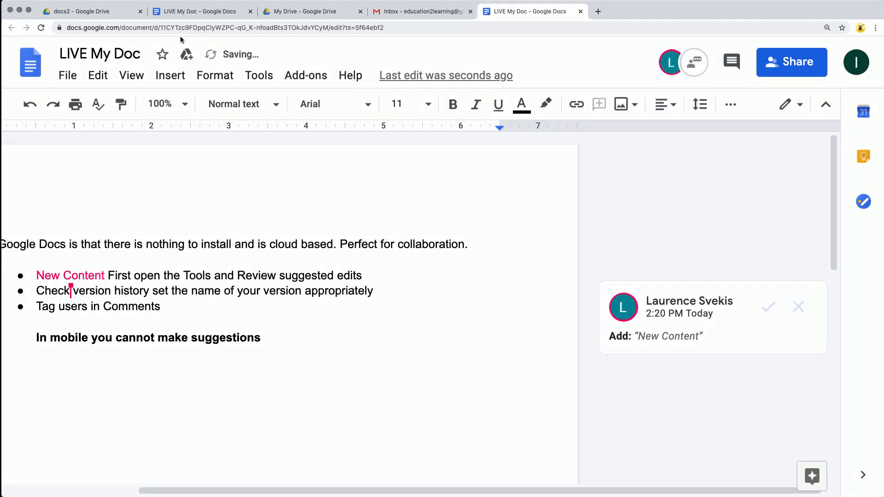
{"action": "left_click", "coordinate": [204, 14]}
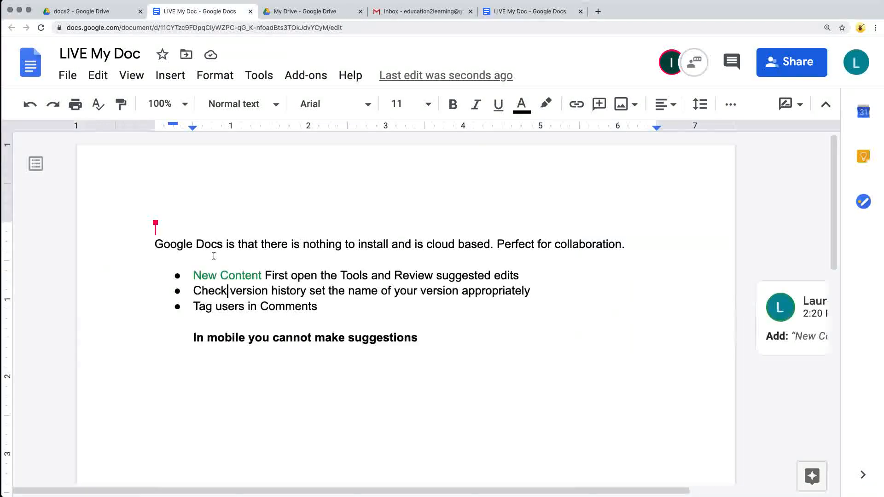
Step: Return to the collaborator's document, reject the suggested addition "New Content" and place the cursor at the end of the "Tag users in Comments" bullet
{"action": "left_click", "coordinate": [513, 18]}
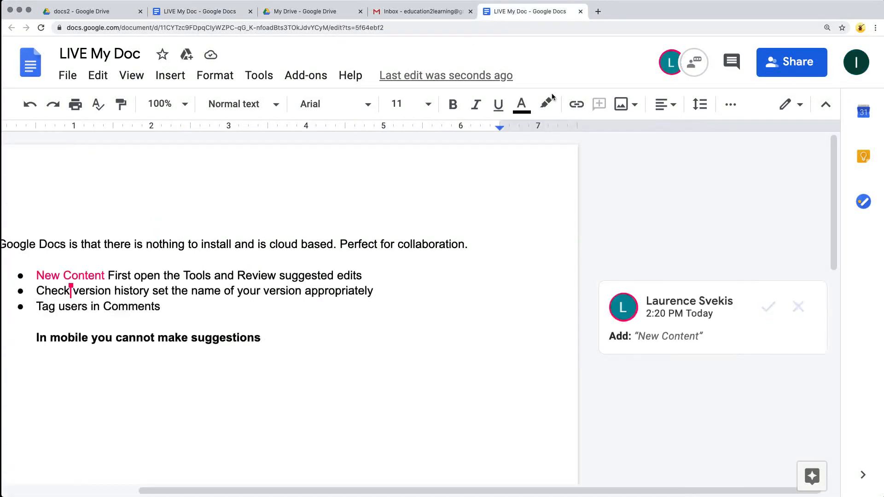
{"action": "left_click", "coordinate": [801, 307]}
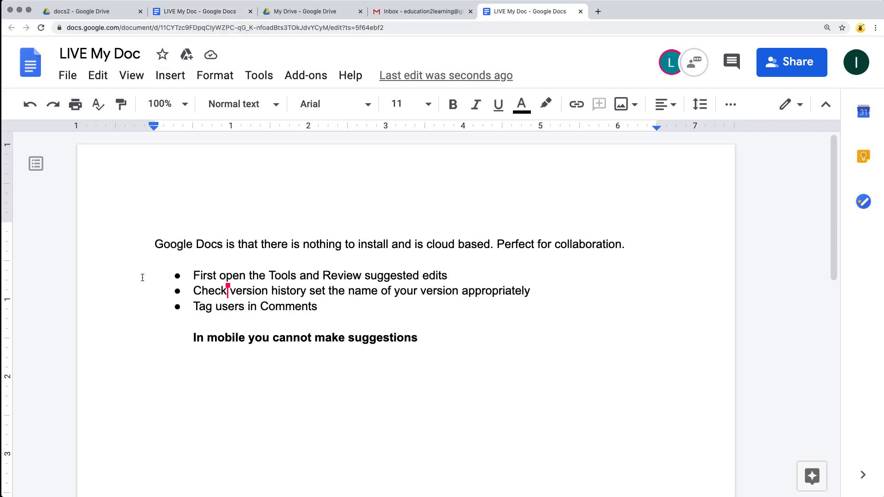
{"action": "left_click", "coordinate": [370, 305]}
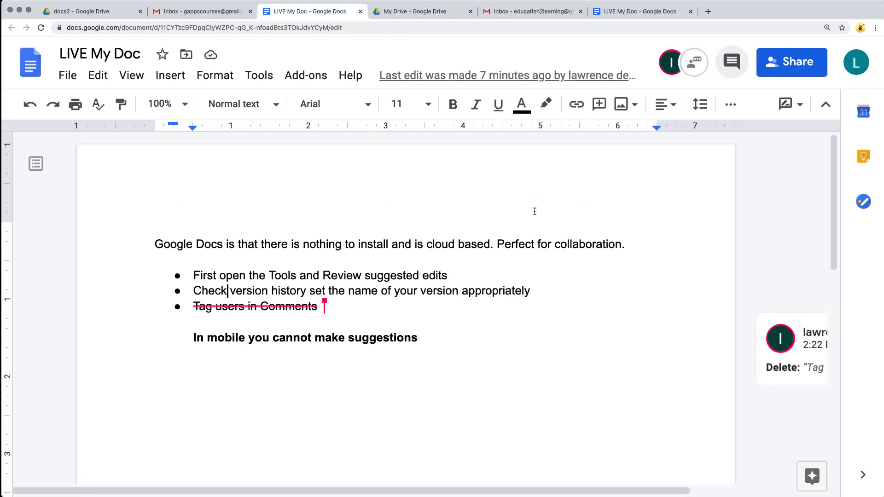
Step: Open the comment history in the owner's document and read through its suggestion and comment entries
{"action": "double_click", "coordinate": [525, 210]}
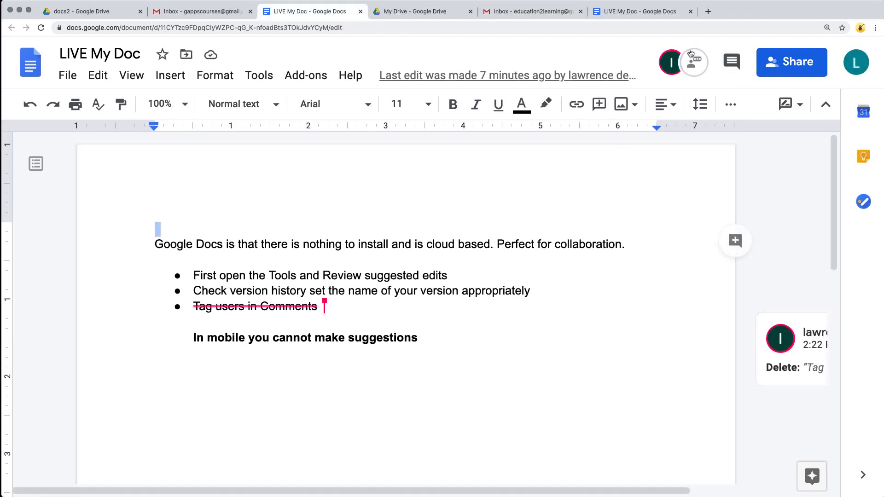
{"action": "left_click", "coordinate": [735, 63]}
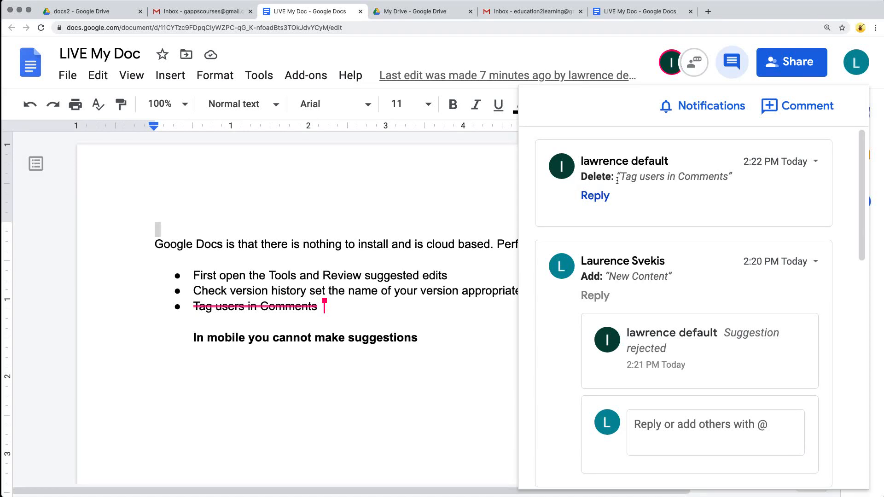
{"action": "scroll", "coordinate": [654, 190], "scroll_direction": "down", "scroll_amount": 2}
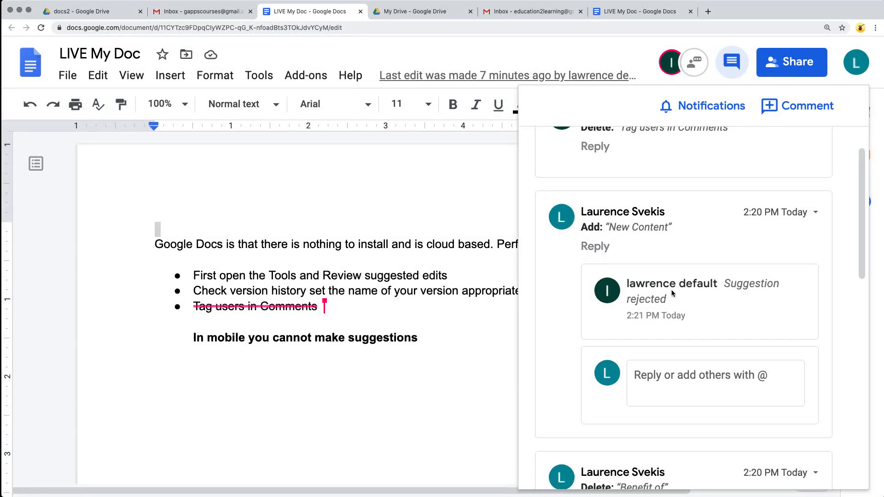
{"action": "scroll", "coordinate": [690, 286], "scroll_direction": "down", "scroll_amount": 5}
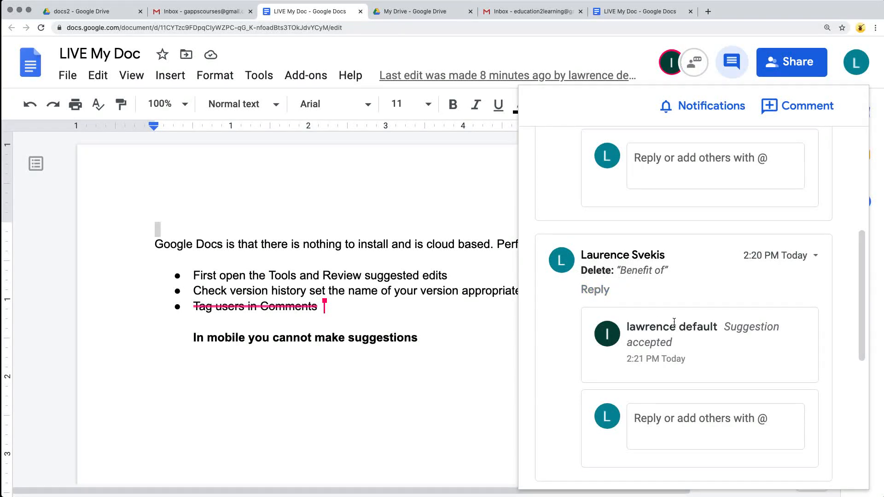
{"action": "scroll", "coordinate": [689, 339], "scroll_direction": "down", "scroll_amount": 3}
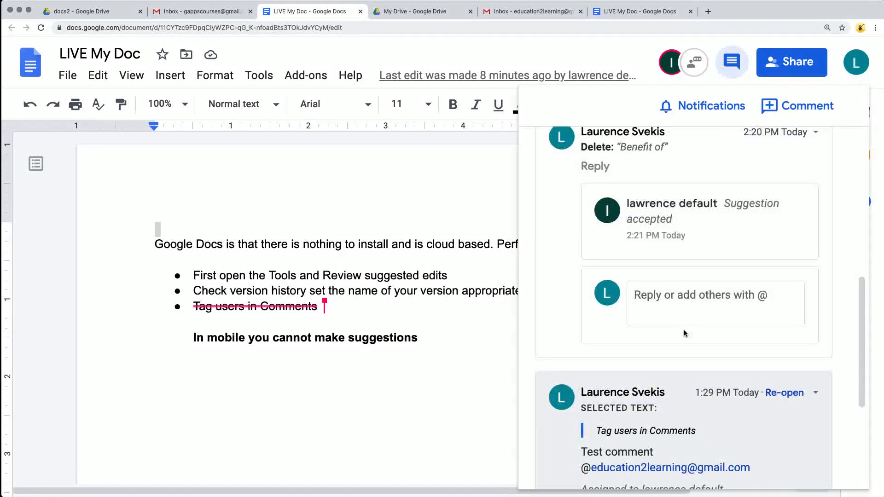
{"action": "scroll", "coordinate": [685, 333], "scroll_direction": "down", "scroll_amount": 4}
{"action": "scroll", "coordinate": [684, 332], "scroll_direction": "up", "scroll_amount": 15}
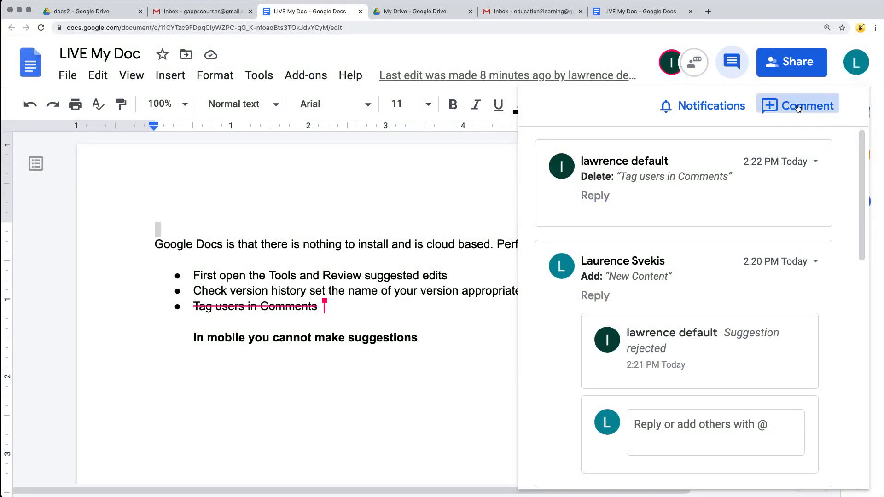
{"action": "left_click", "coordinate": [798, 106]}
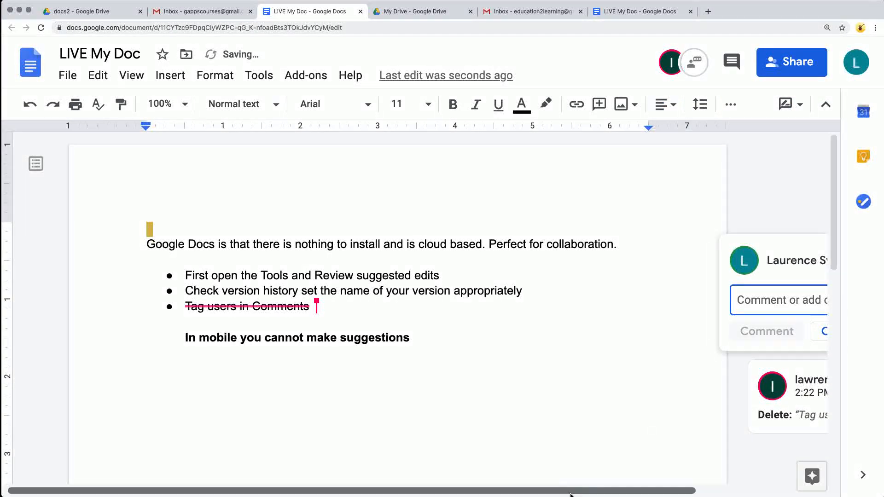
{"action": "left_click_drag", "start_coordinate": [570, 494], "coordinate": [697, 491]}
{"action": "left_click", "coordinate": [691, 332]}
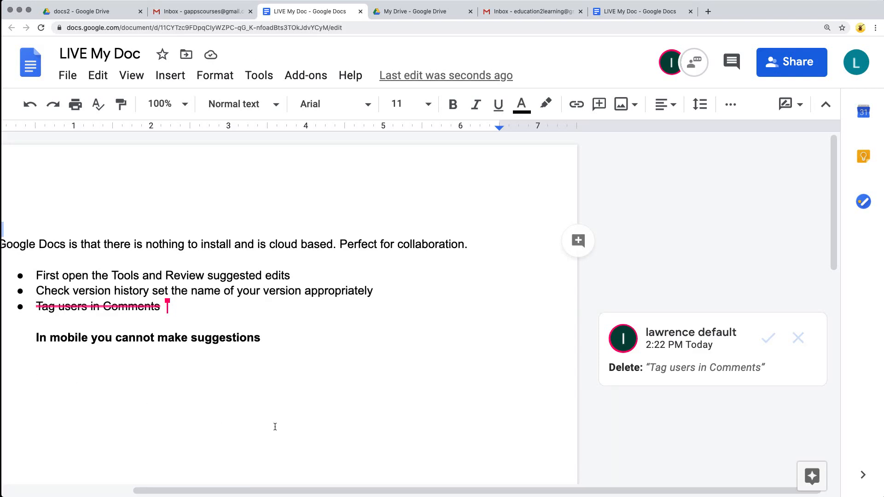
{"action": "left_click_drag", "start_coordinate": [233, 490], "coordinate": [90, 424]}
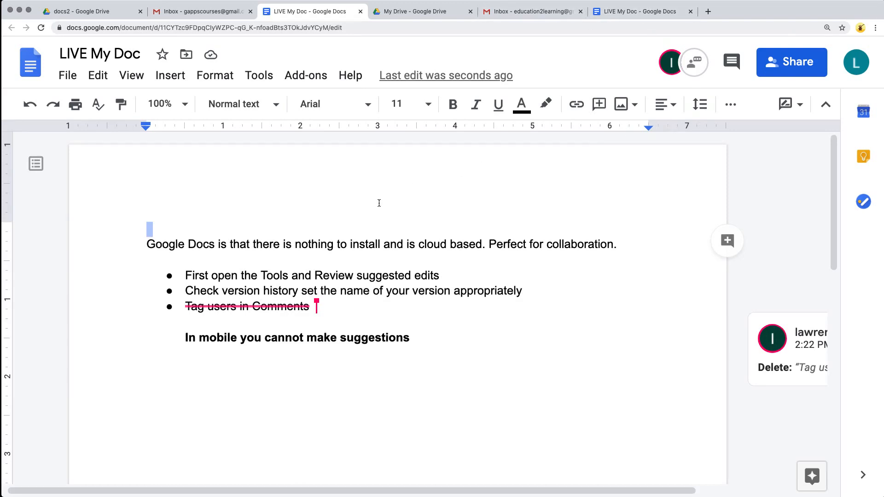
Step: Open the suggested edits review, move to the next suggestion, view its options and close the review
{"action": "left_click", "coordinate": [259, 76]}
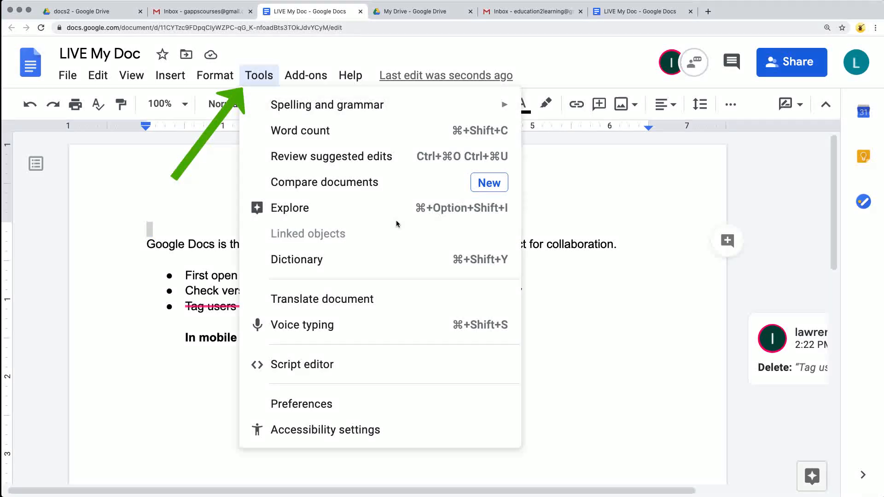
{"action": "left_click", "coordinate": [377, 156]}
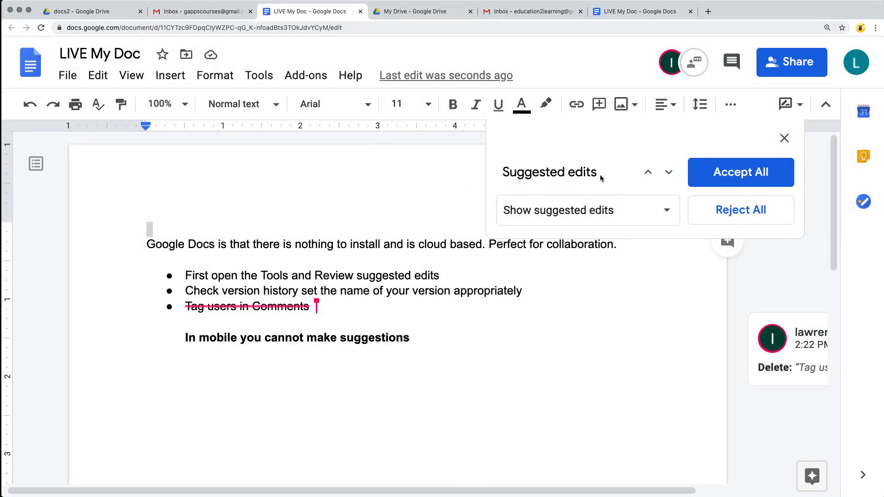
{"action": "left_click", "coordinate": [670, 175]}
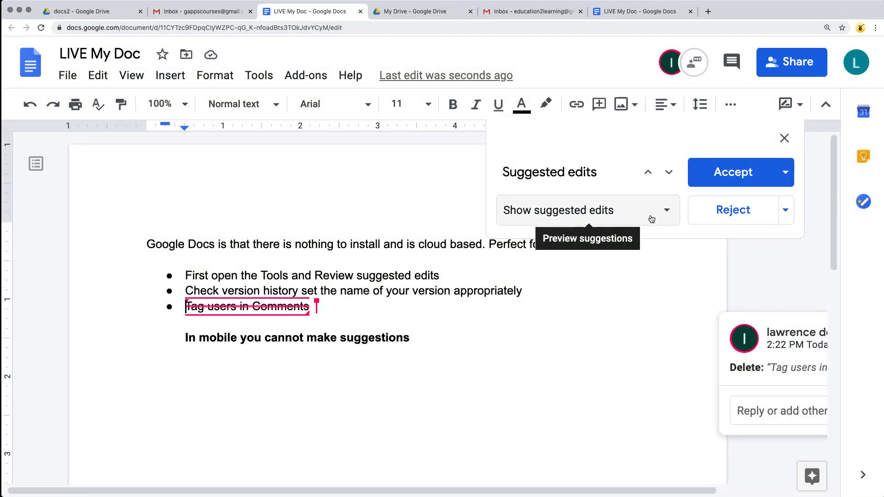
{"action": "left_click", "coordinate": [785, 138]}
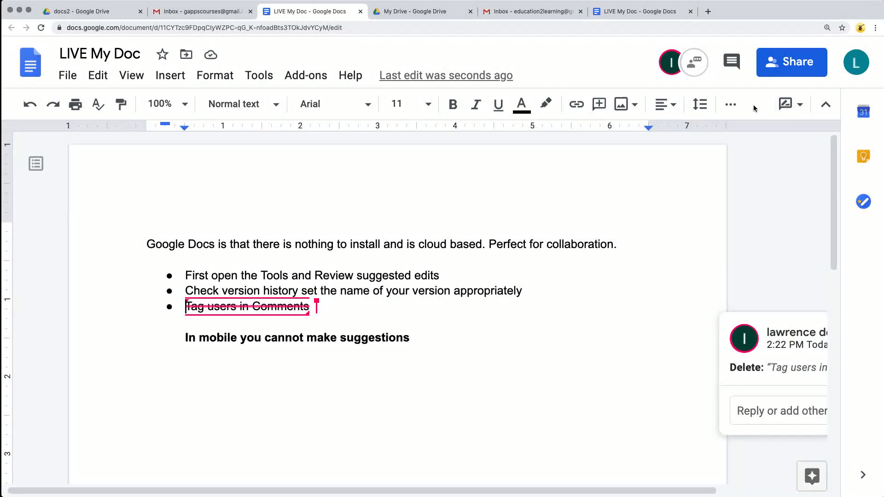
Step: Switch the owner's document from Suggesting to Editing mode
{"action": "left_click", "coordinate": [789, 104]}
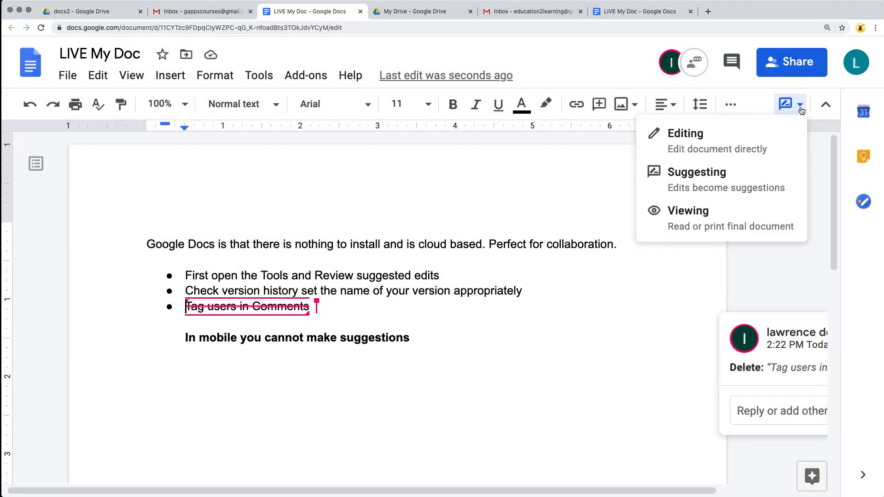
{"action": "left_click", "coordinate": [743, 146]}
{"action": "left_click_drag", "start_coordinate": [477, 491], "coordinate": [330, 492]}
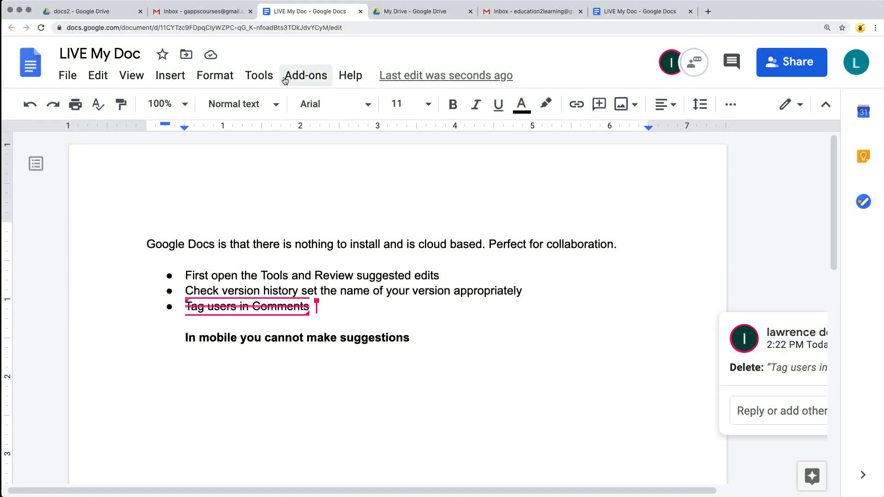
Step: Review the suggested edits with Preview "Accept all" and Preview "Reject all", and close the review
{"action": "left_click", "coordinate": [252, 76]}
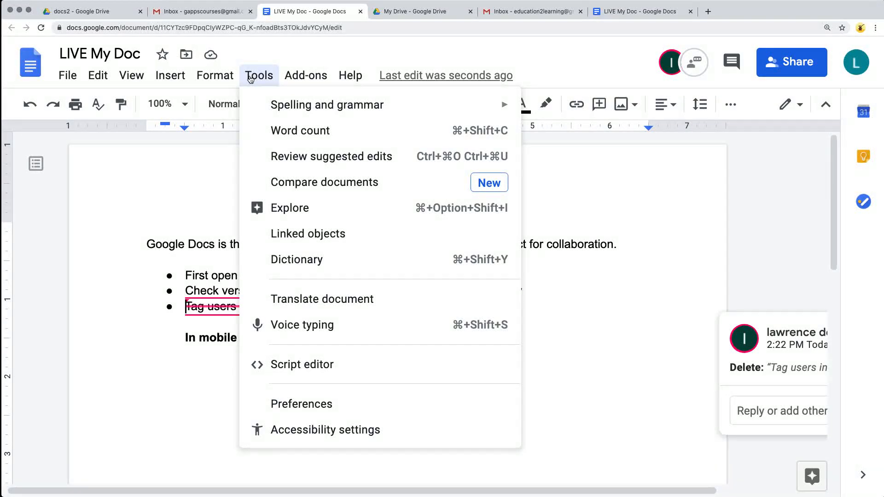
{"action": "left_click", "coordinate": [273, 157]}
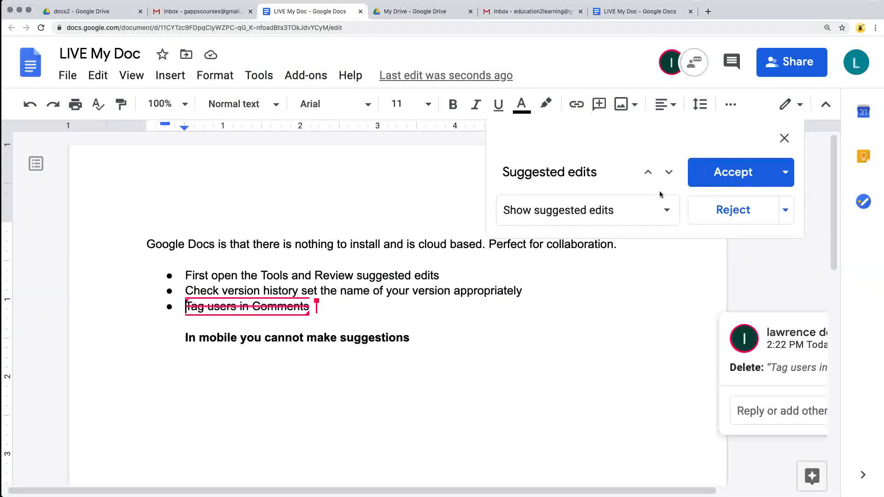
{"action": "left_click", "coordinate": [667, 212]}
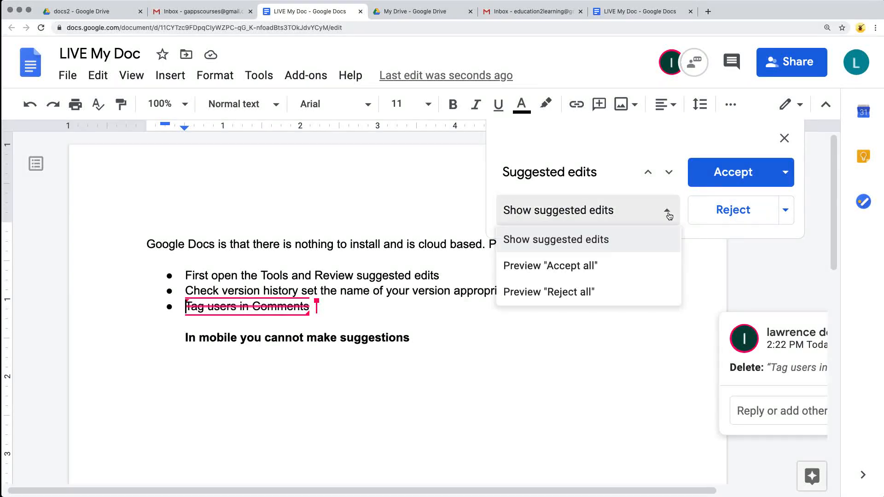
{"action": "left_click", "coordinate": [583, 269]}
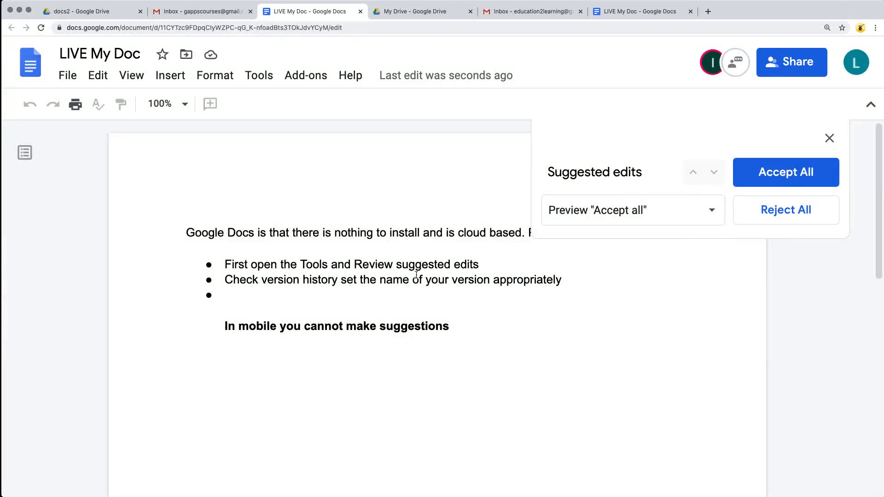
{"action": "left_click", "coordinate": [689, 211]}
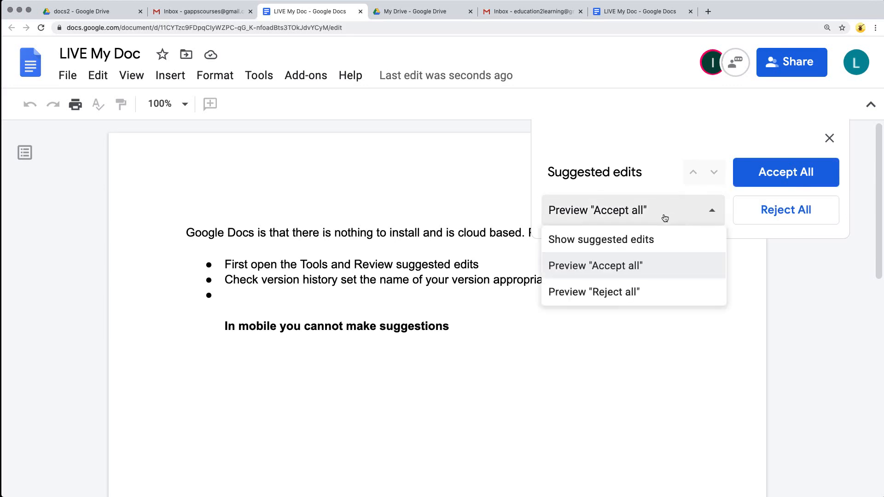
{"action": "left_click", "coordinate": [610, 300]}
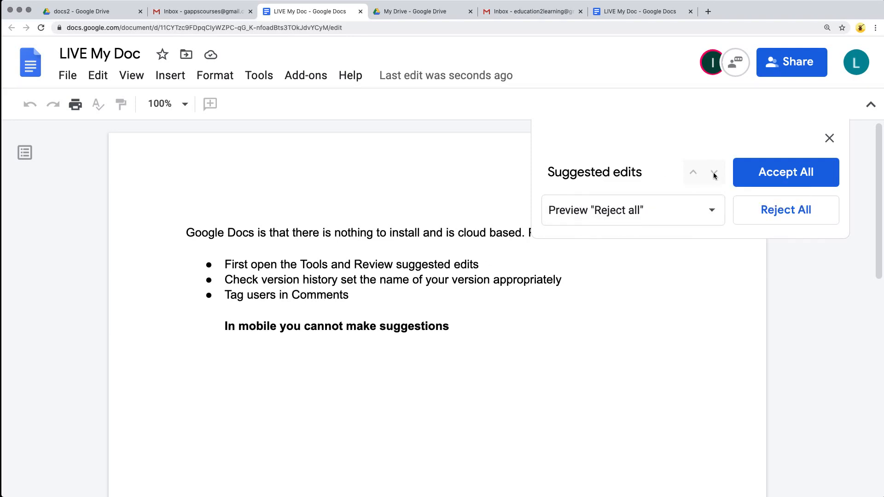
{"action": "left_click", "coordinate": [830, 138]}
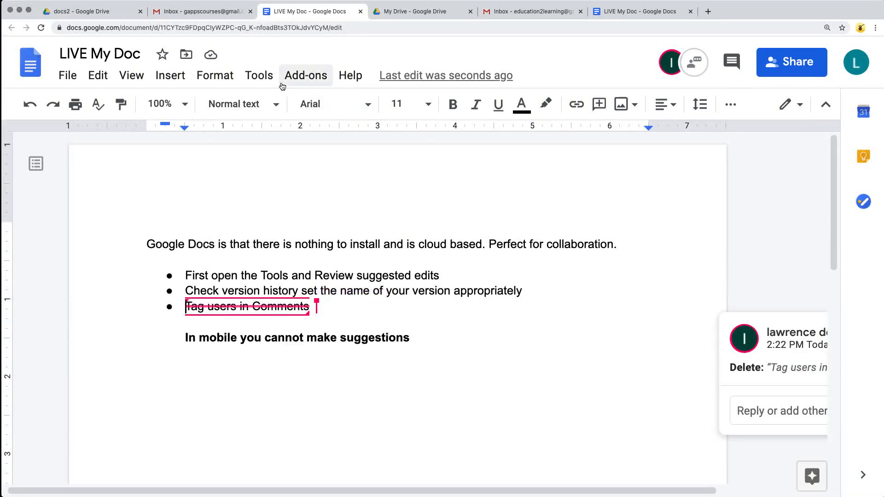
Step: Reopen the suggested edits review and accept the deletion of "Tag users in Comments"
{"action": "left_click", "coordinate": [306, 75]}
{"action": "left_click", "coordinate": [259, 75]}
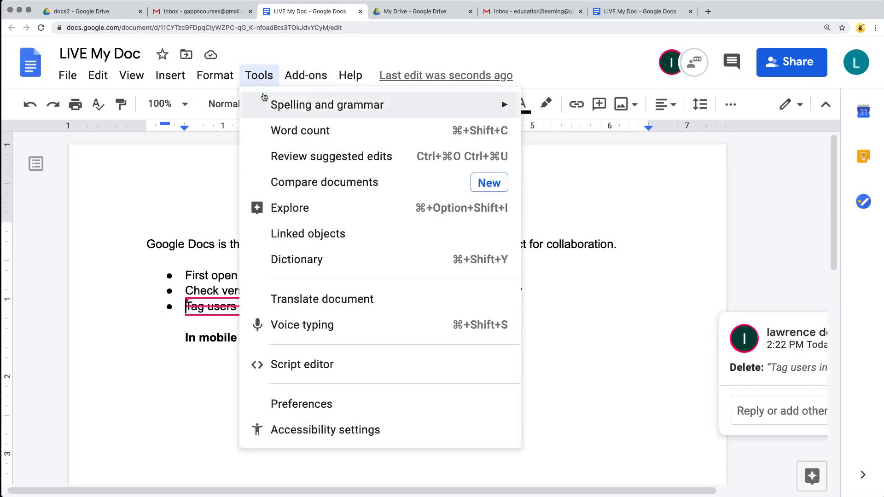
{"action": "left_click", "coordinate": [308, 162]}
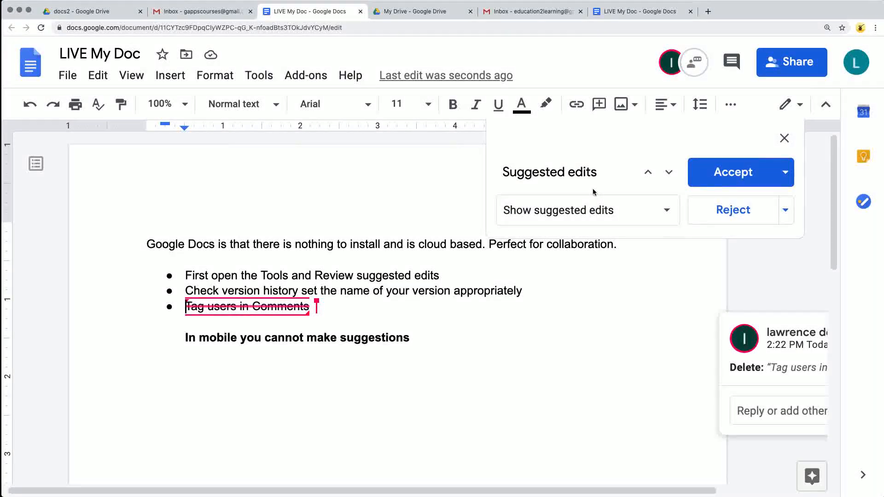
{"action": "left_click", "coordinate": [739, 176]}
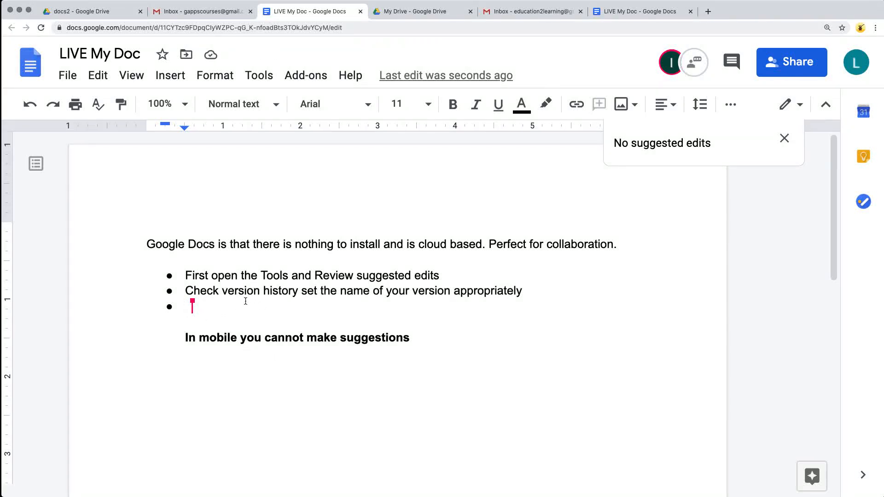
Step: Check the accepted deletion's entry in the comment history and close the suggested edits review
{"action": "left_click", "coordinate": [355, 294]}
{"action": "left_click", "coordinate": [731, 72]}
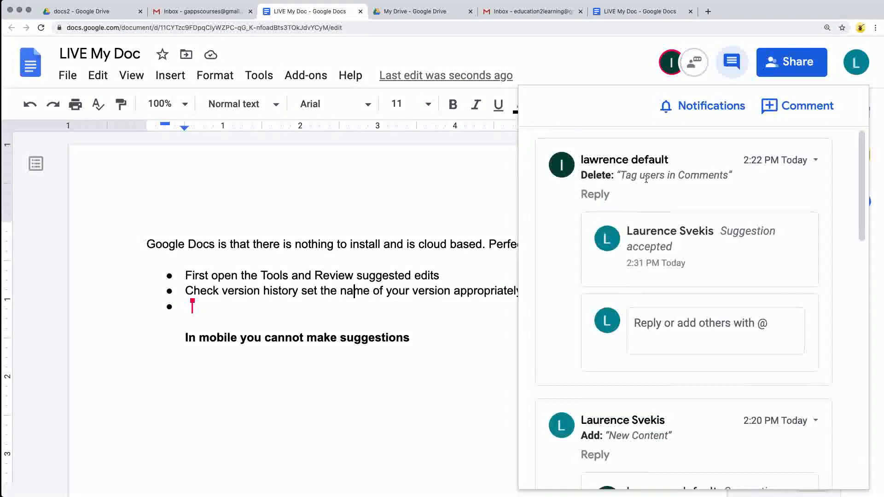
{"action": "left_click", "coordinate": [470, 184]}
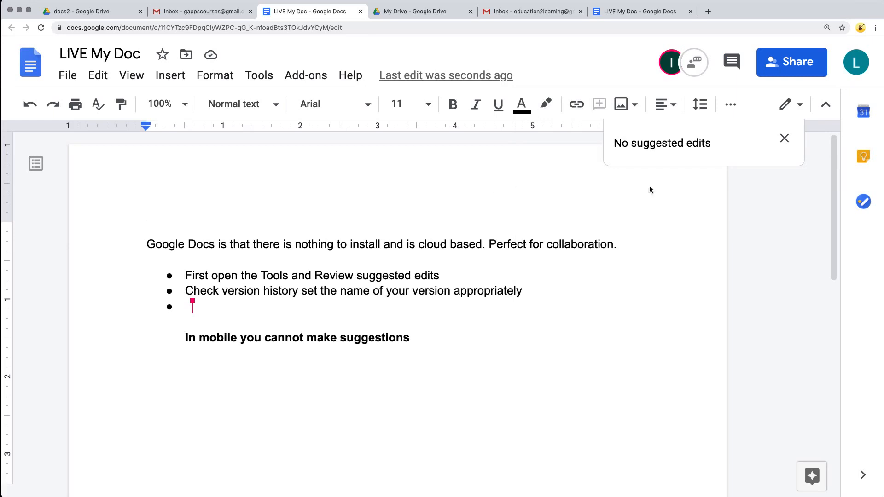
{"action": "left_click", "coordinate": [785, 139]}
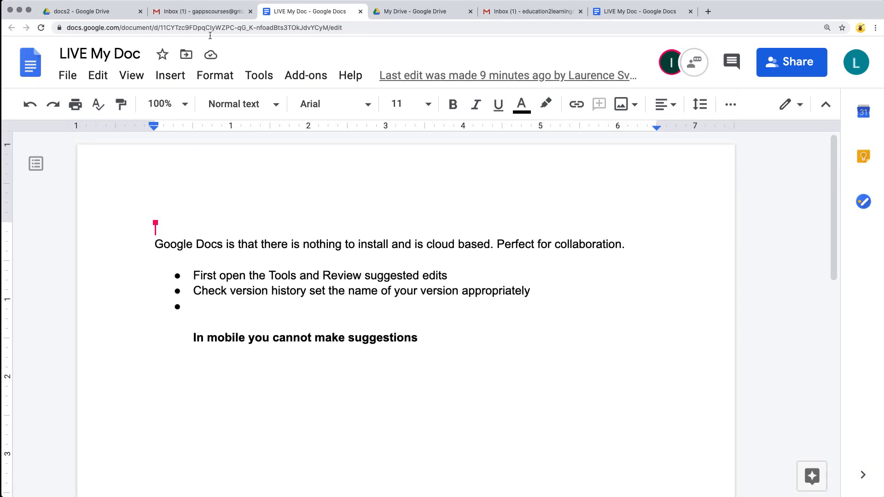
Step: Switch to the owner's Gmail inbox, open the newest "LIVE My Doc" notification and read the resolved suggestions
{"action": "left_click", "coordinate": [193, 11]}
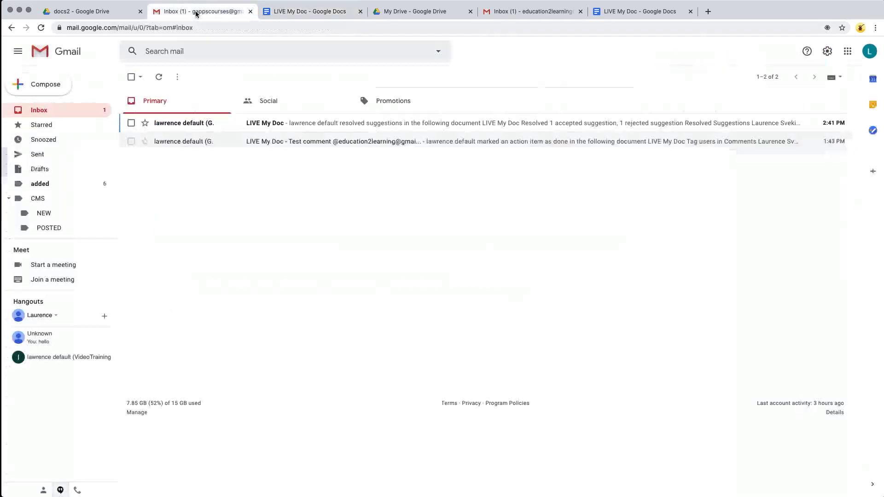
{"action": "left_click", "coordinate": [304, 129]}
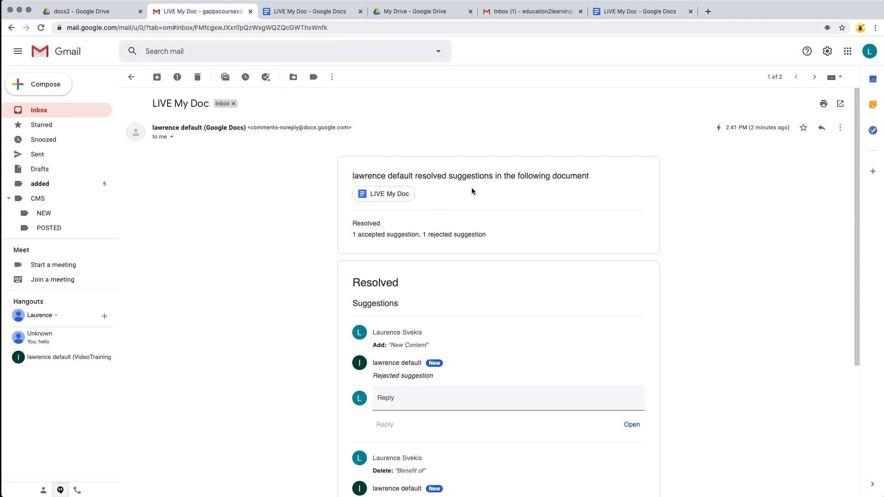
{"action": "scroll", "coordinate": [471, 191], "scroll_direction": "down", "scroll_amount": 5}
{"action": "scroll", "coordinate": [468, 193], "scroll_direction": "up", "scroll_amount": 5}
{"action": "scroll", "coordinate": [396, 295], "scroll_direction": "down", "scroll_amount": 2}
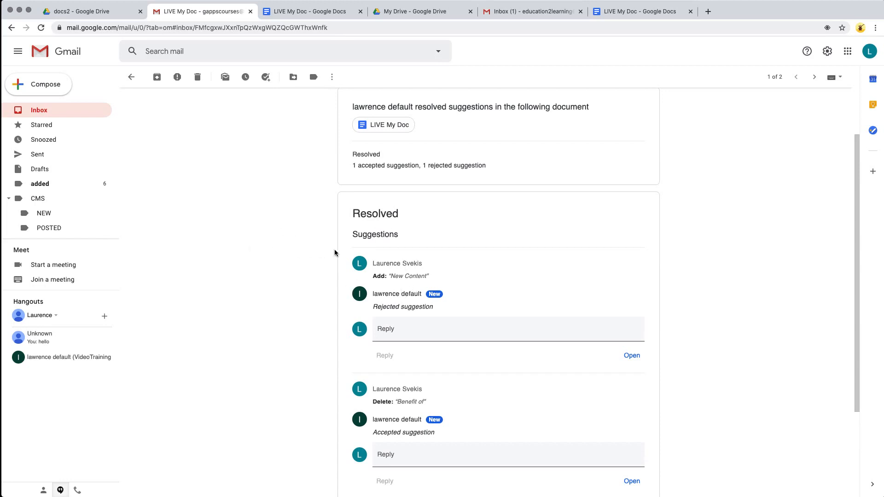
Step: Return to the owner's document and open the list of editing modes
{"action": "key", "text": "ctrl+Tab"}
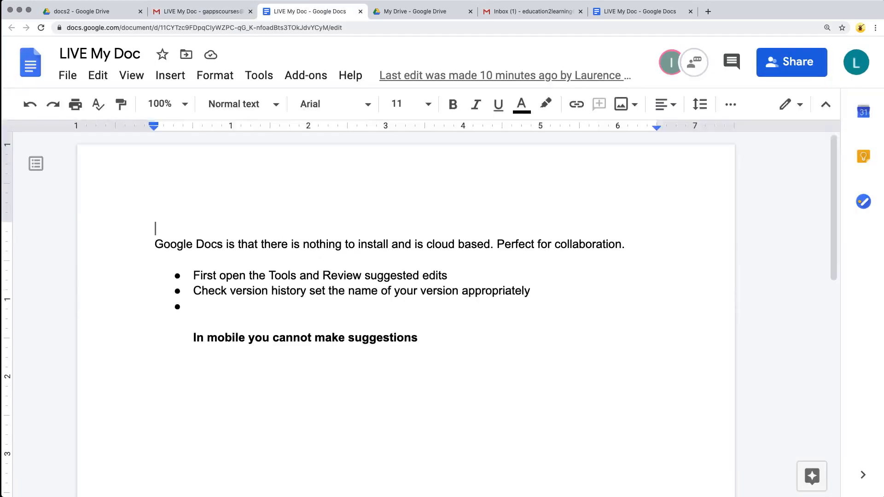
{"action": "left_click", "coordinate": [796, 105]}
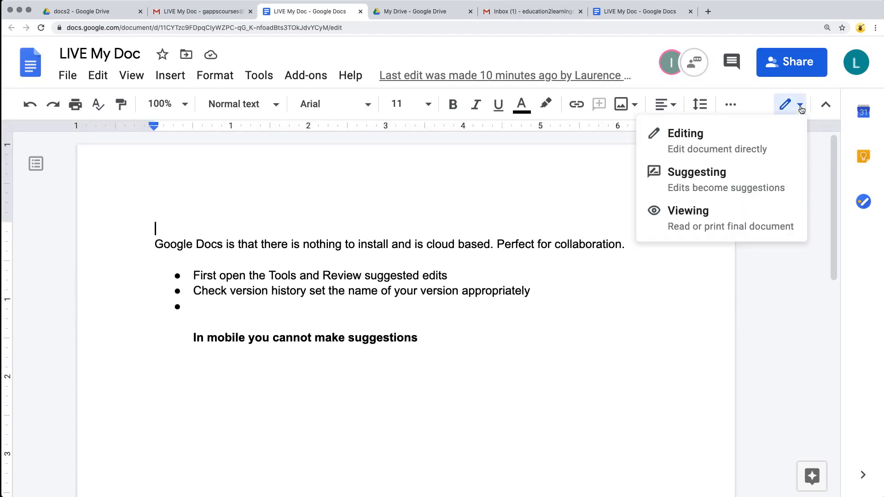